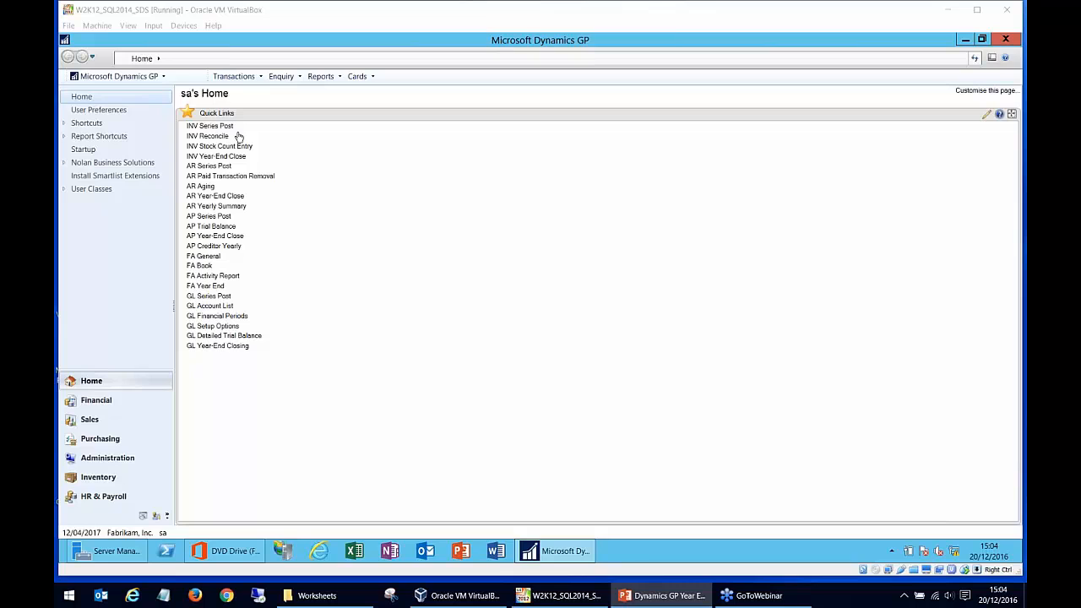
Open Inventory Series Posting, expand the batch list to show each batch's comment and transaction details, and close the window.
left_click(226, 126)
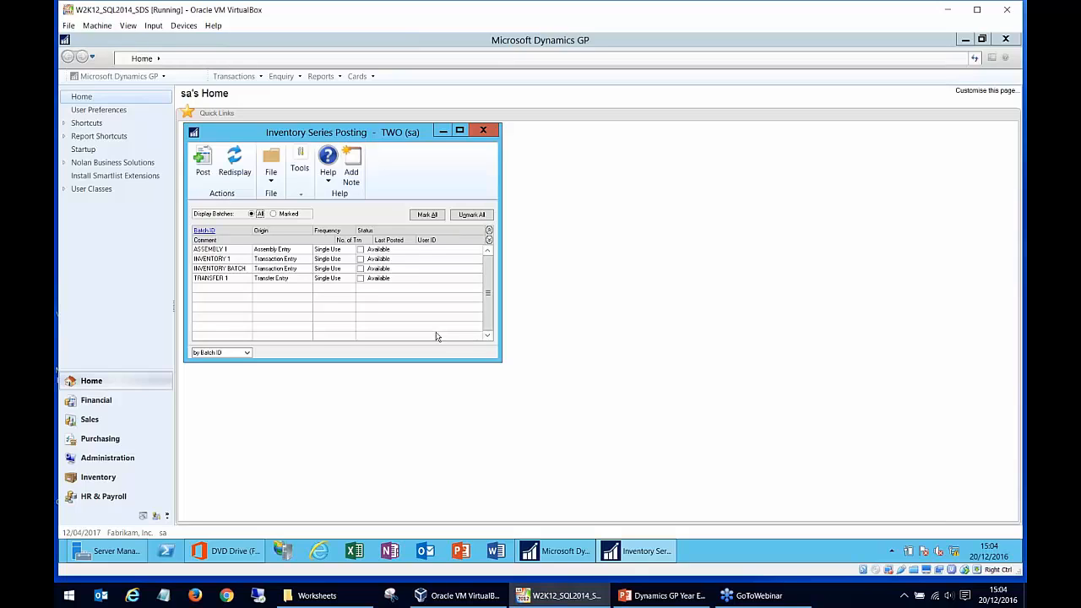
left_click(488, 240)
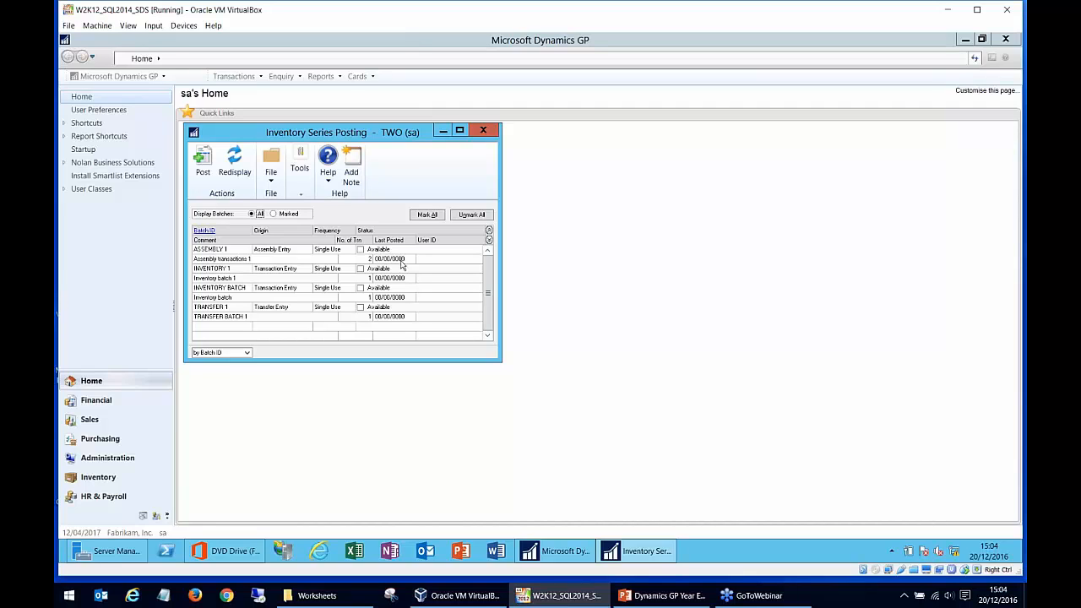
left_click(360, 250)
left_click(204, 165)
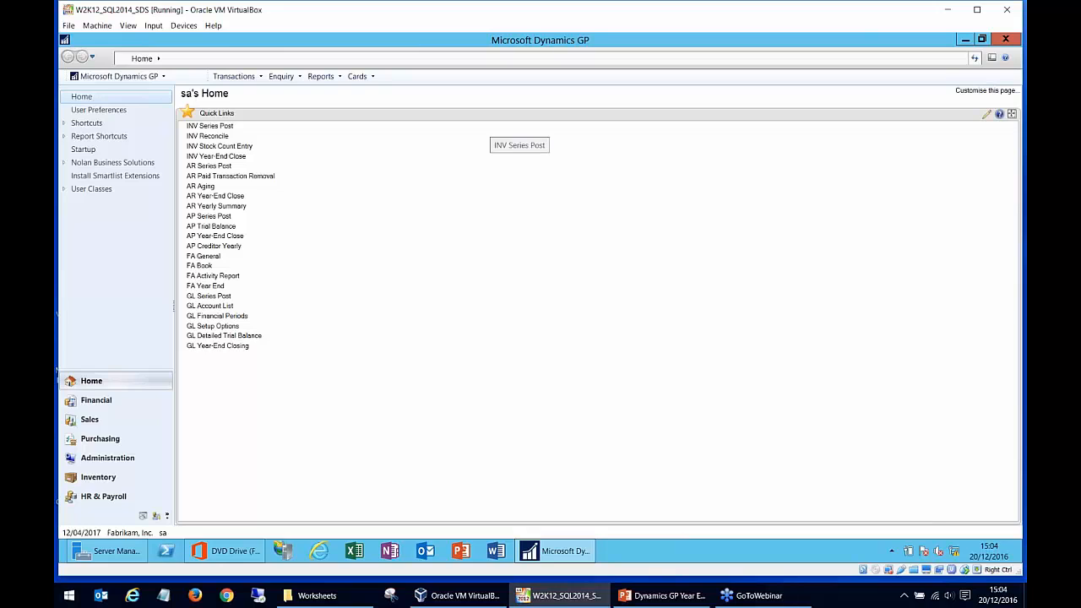
View the Reconcile Inventory Quantities and Stock Count Entry windows, closing each without processing anything.
left_click(223, 137)
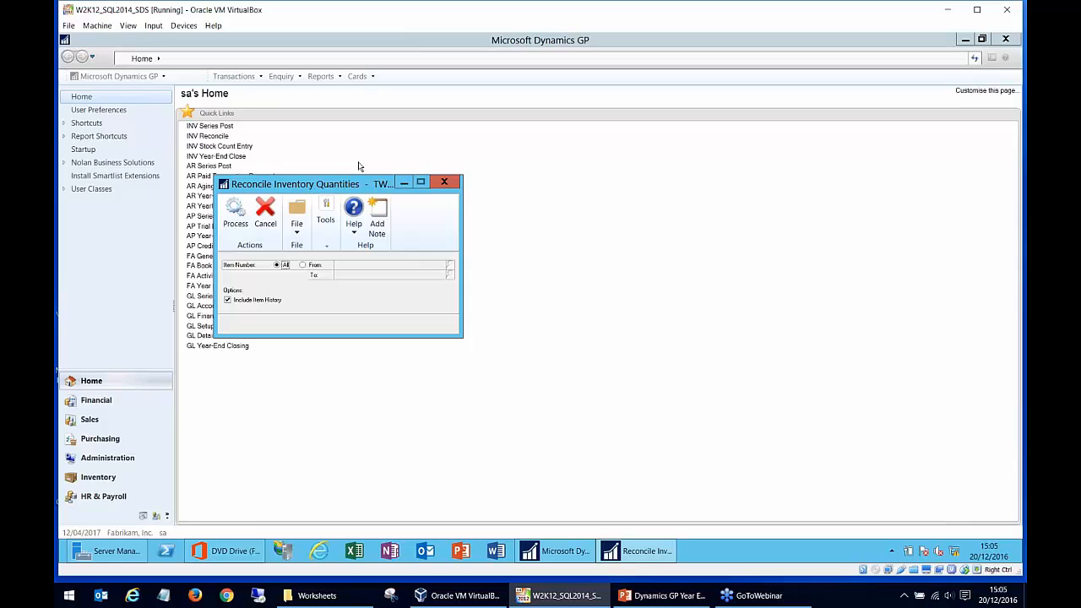
left_click(443, 182)
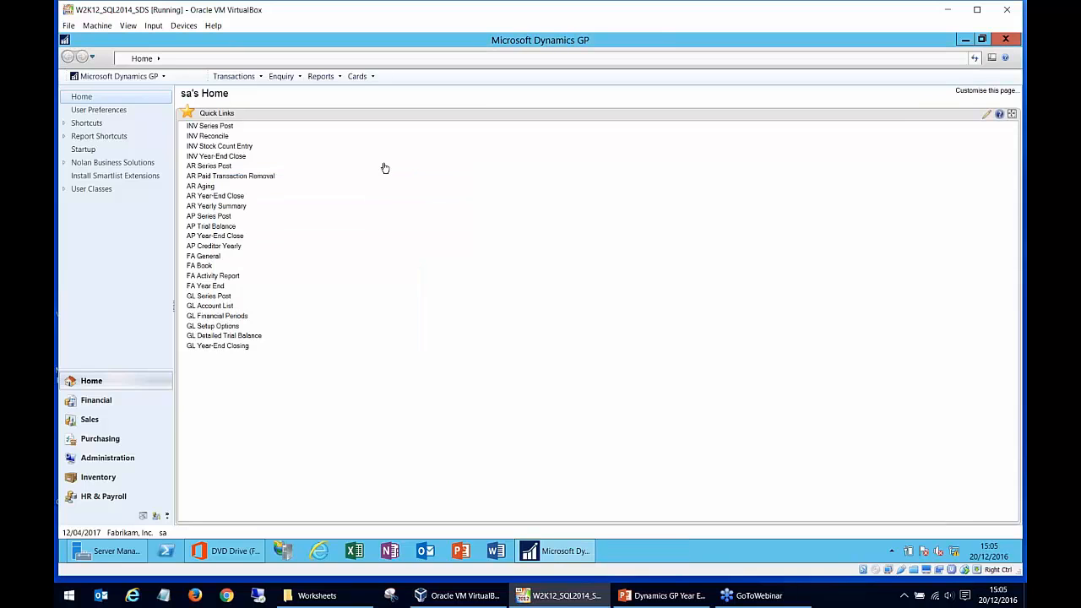
left_click(227, 147)
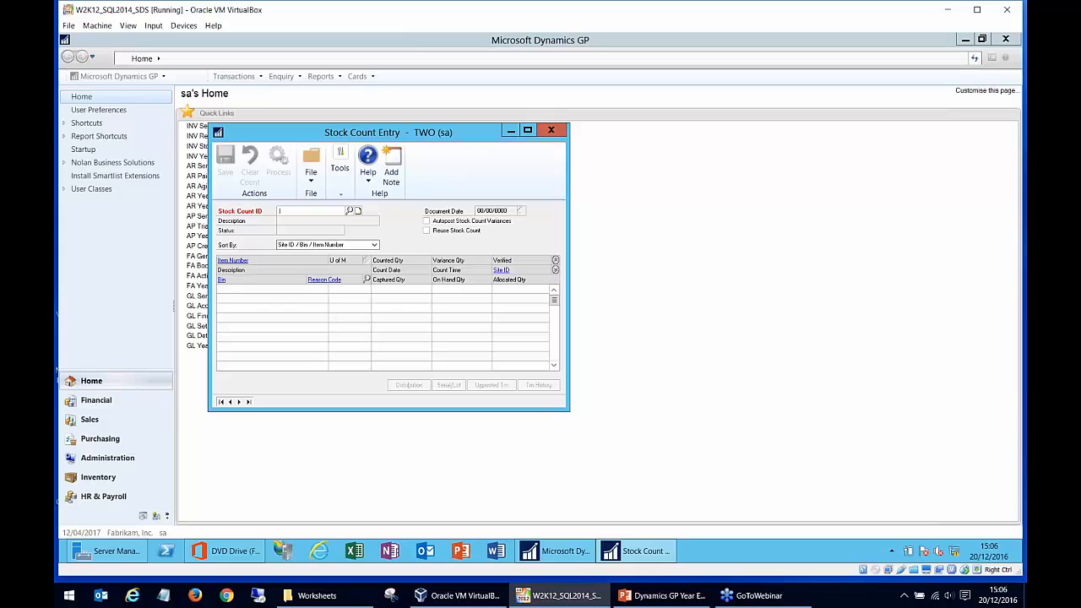
left_click(556, 131)
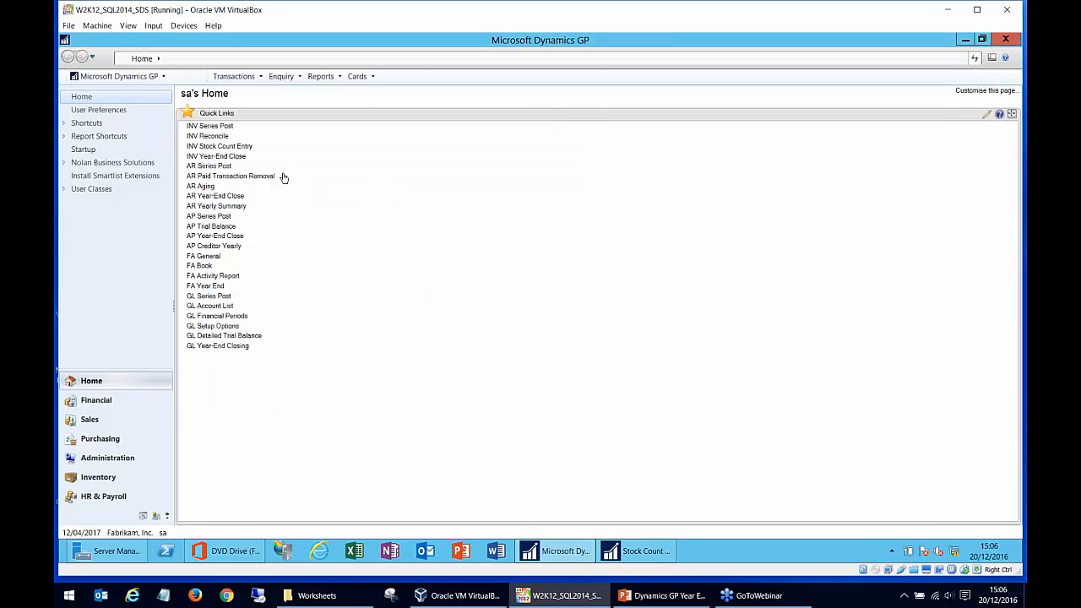
right_click(638, 551)
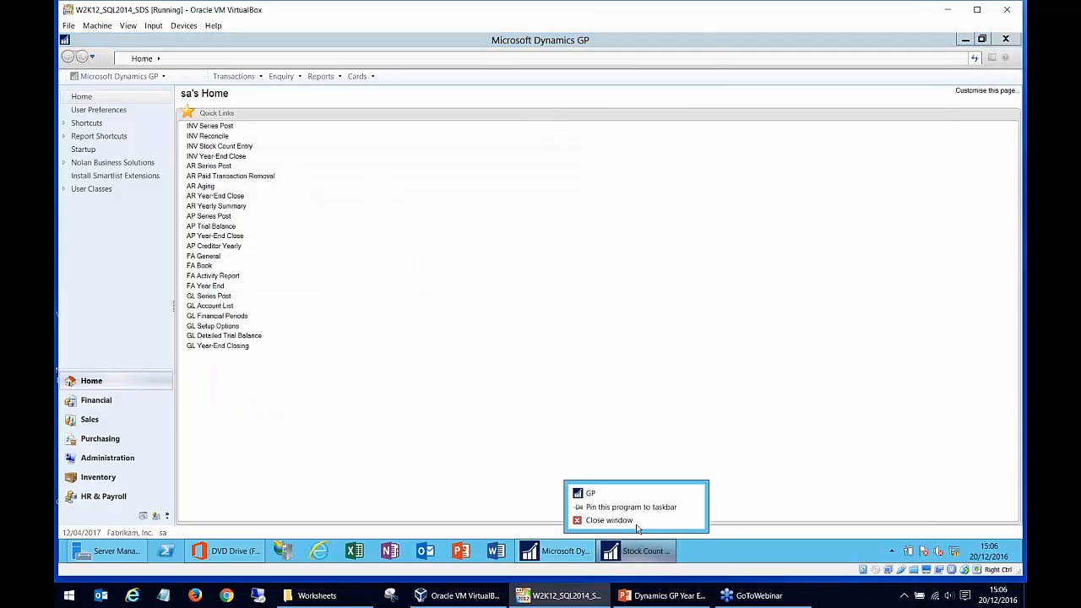
left_click(609, 520)
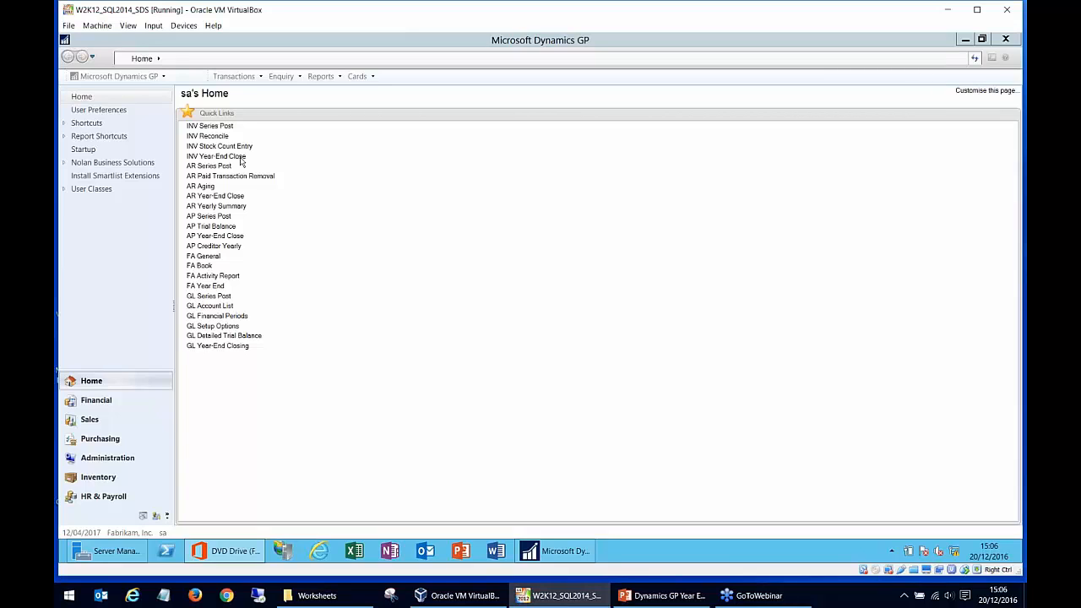
Display the list of available inventory report categories.
left_click(314, 81)
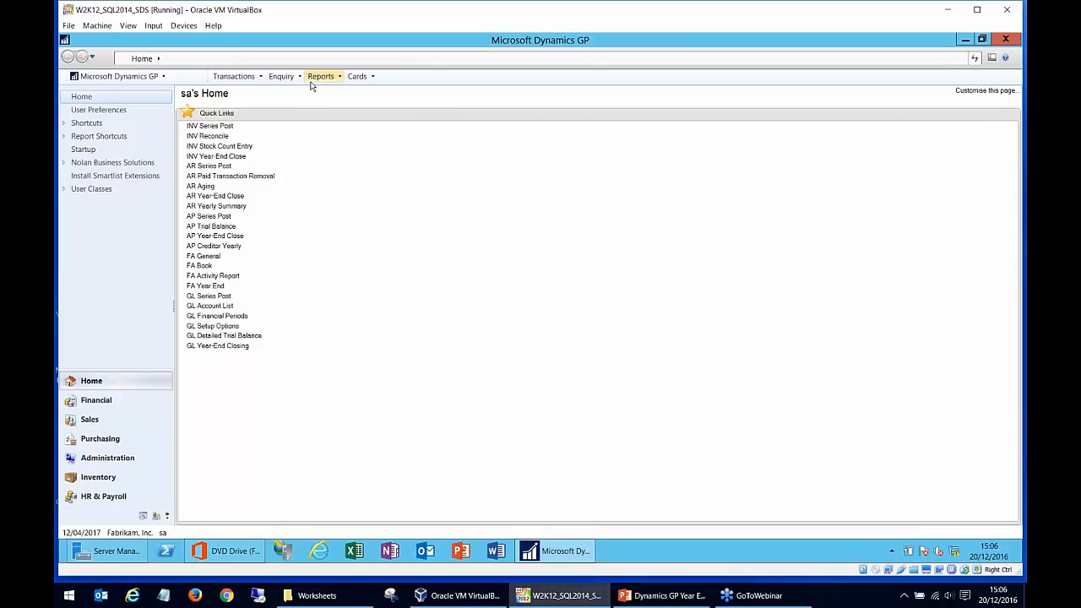
left_click(314, 80)
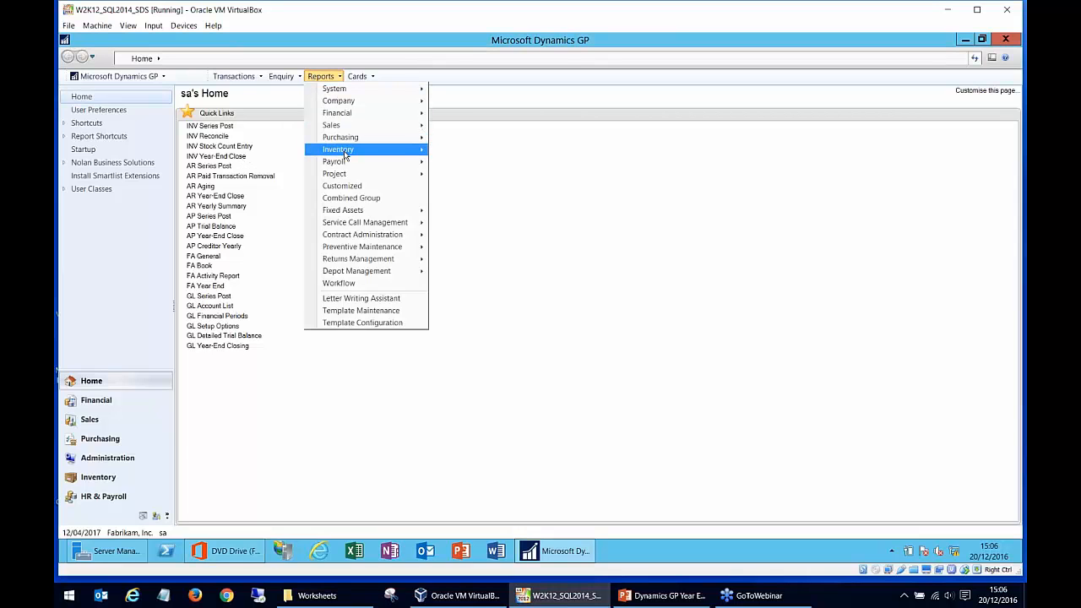
mouse_move(344, 154)
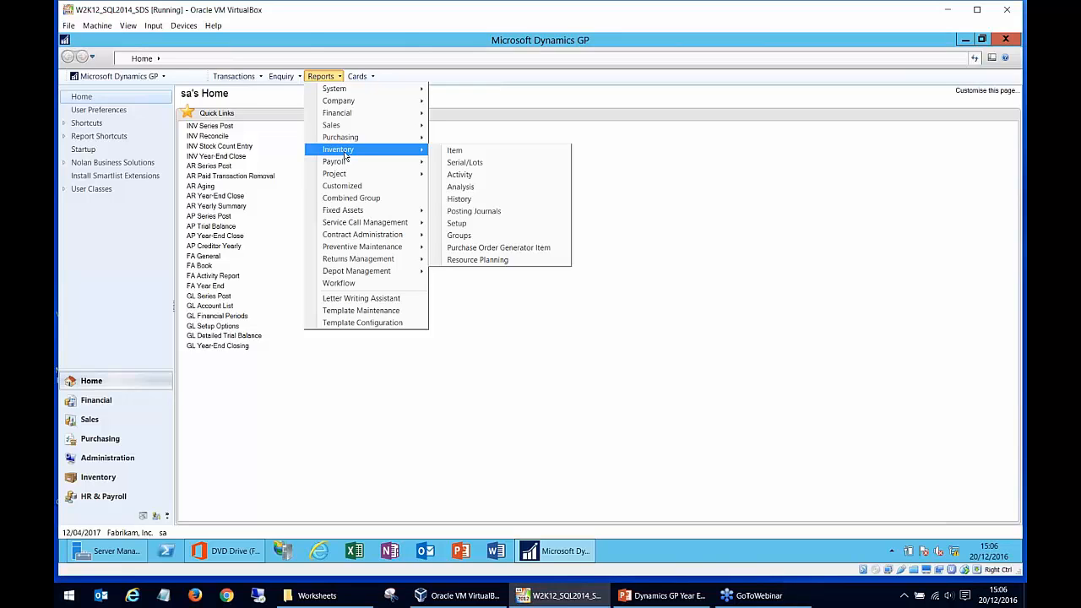
Examine the item, lot, receipt removal and standard cost options for Inventory Year-End Closing, and close it without processing.
left_click(236, 156)
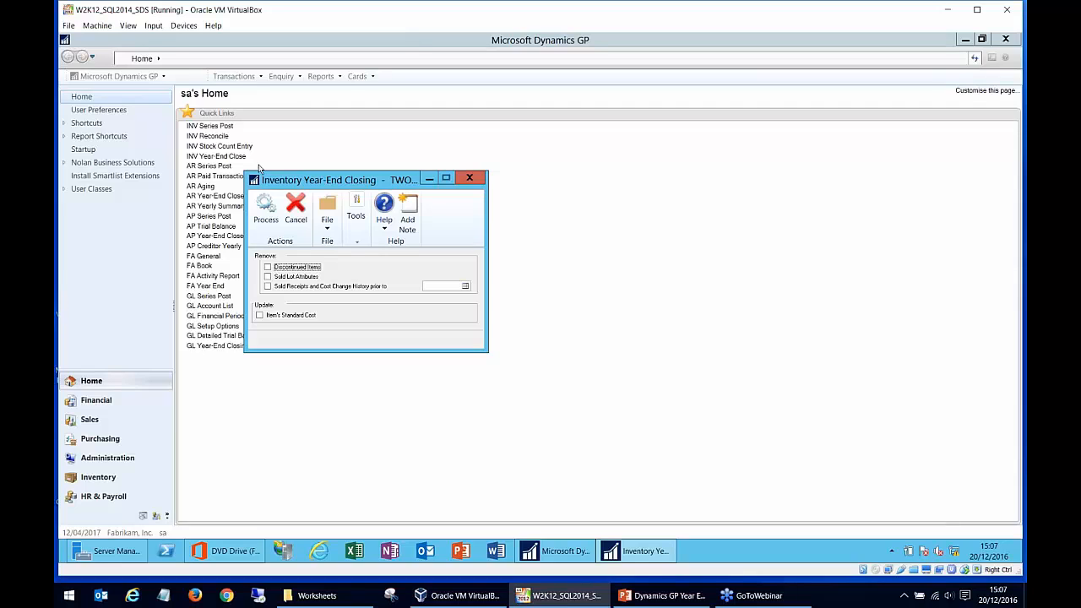
left_click(427, 285)
left_click(269, 267)
left_click(271, 316)
left_click(478, 180)
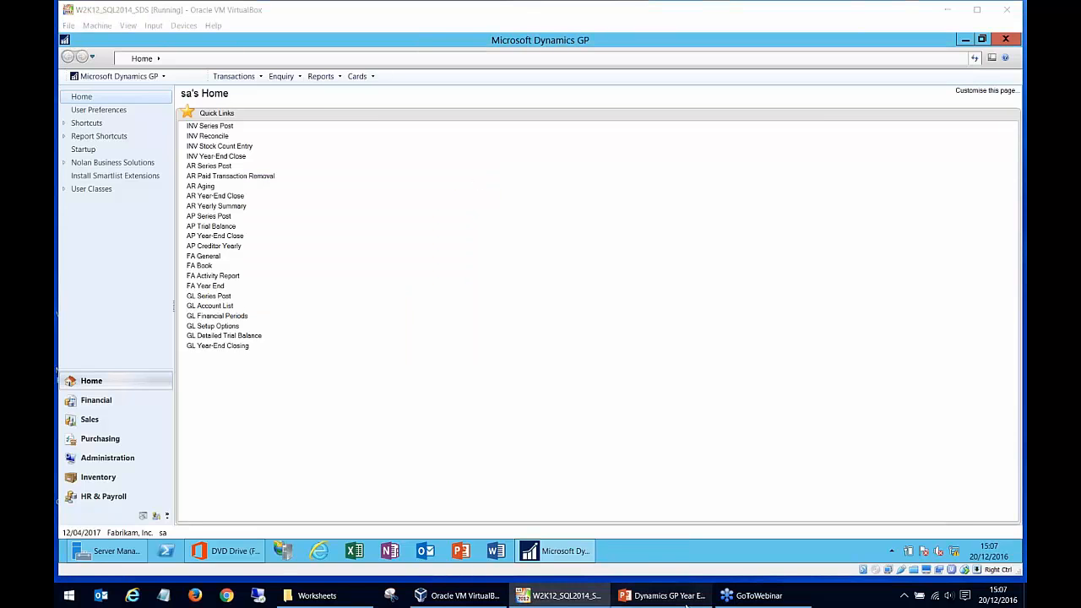
Switch to the Dynamics GP Year End Process presentation in PowerPoint and start the slide show from the current backup slide.
left_click(663, 595)
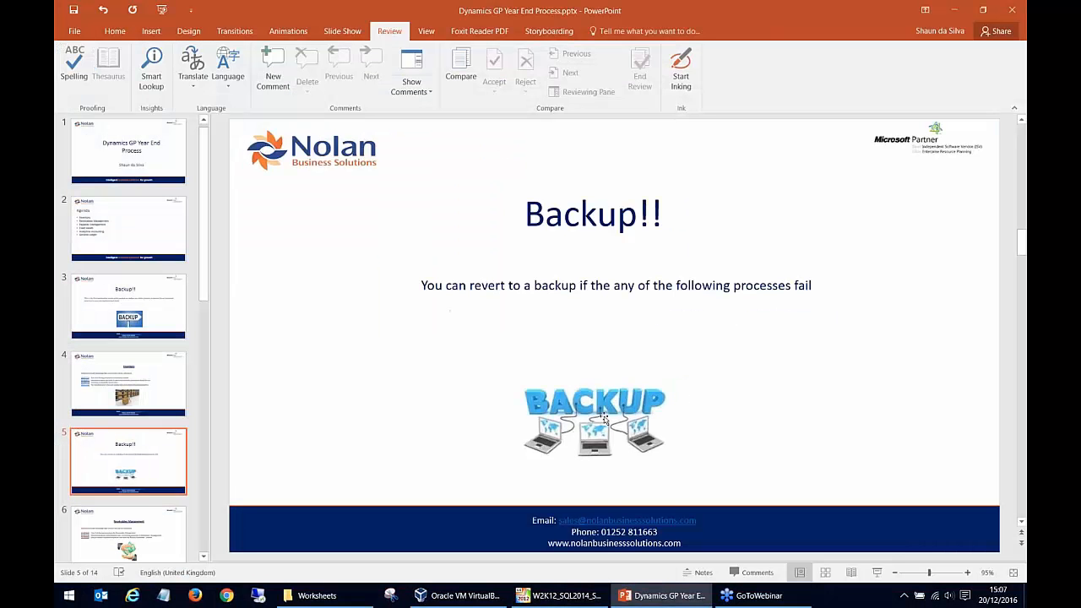
left_click(877, 573)
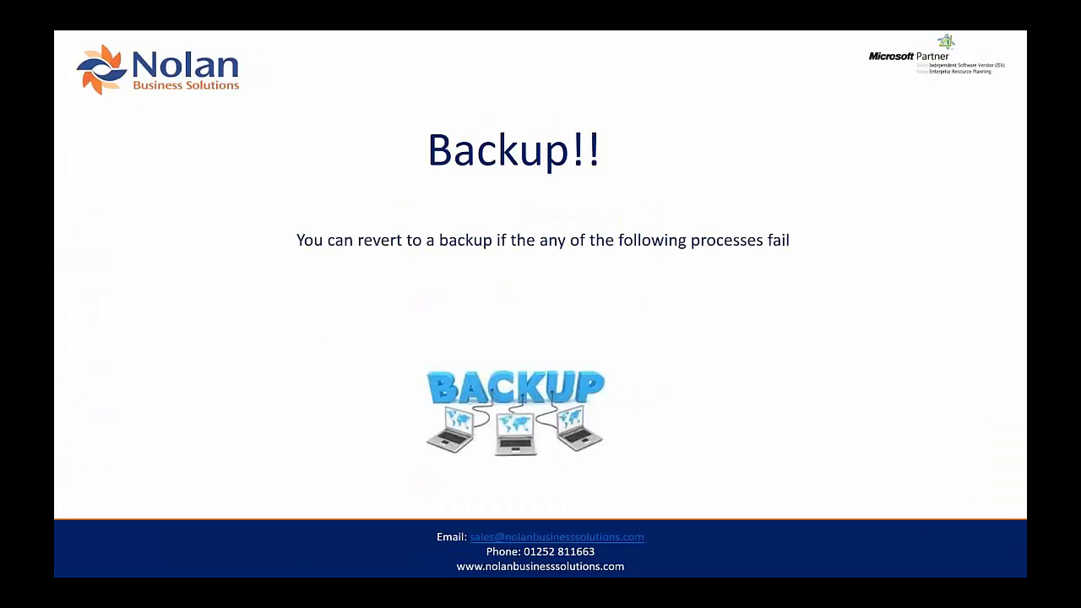
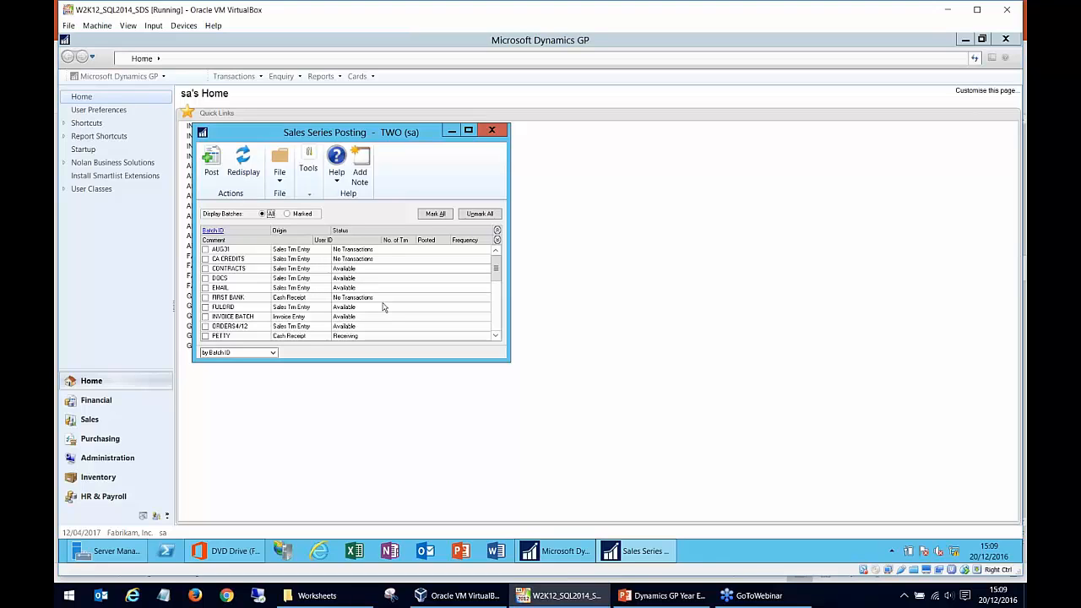
Try to mark the AUG31 and CA CREDITS batches in Sales Series Posting, mark CONTRACTS, and close the window without posting.
left_click(206, 250)
left_click(206, 259)
left_click(513, 314)
left_click(206, 259)
left_click(543, 322)
left_click(206, 269)
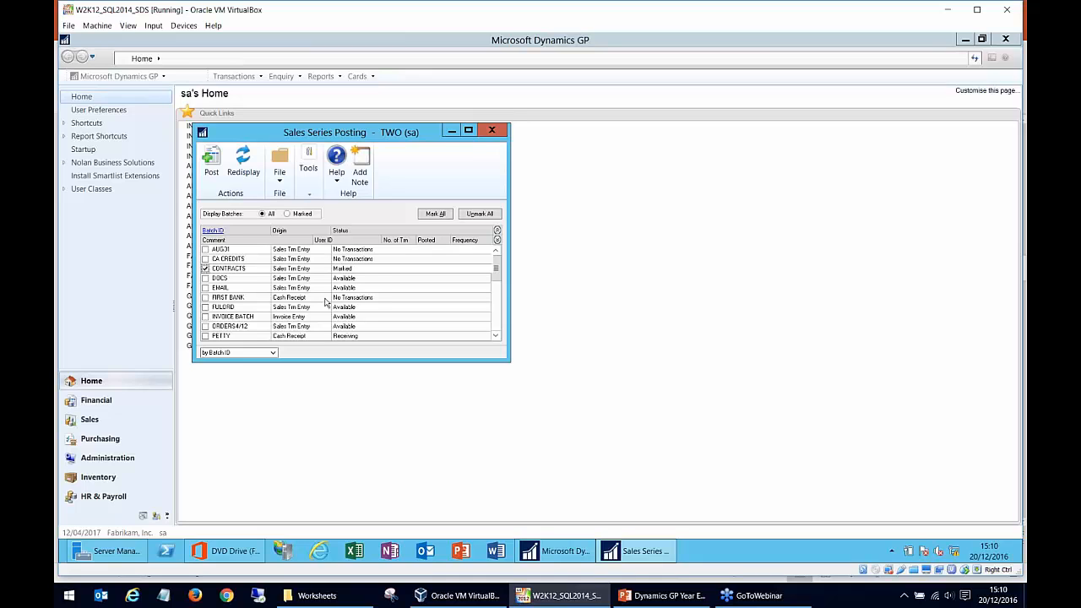
left_click(492, 131)
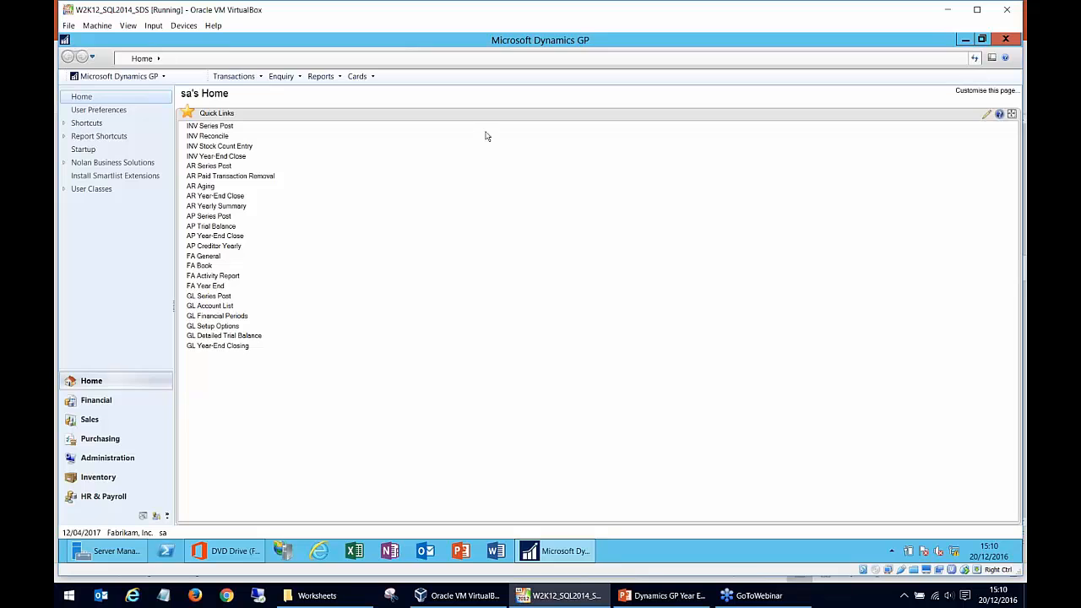
View the options for Paid Sales Transaction Removal and the Receivables Aging Process, closing both windows without processing.
left_click(207, 176)
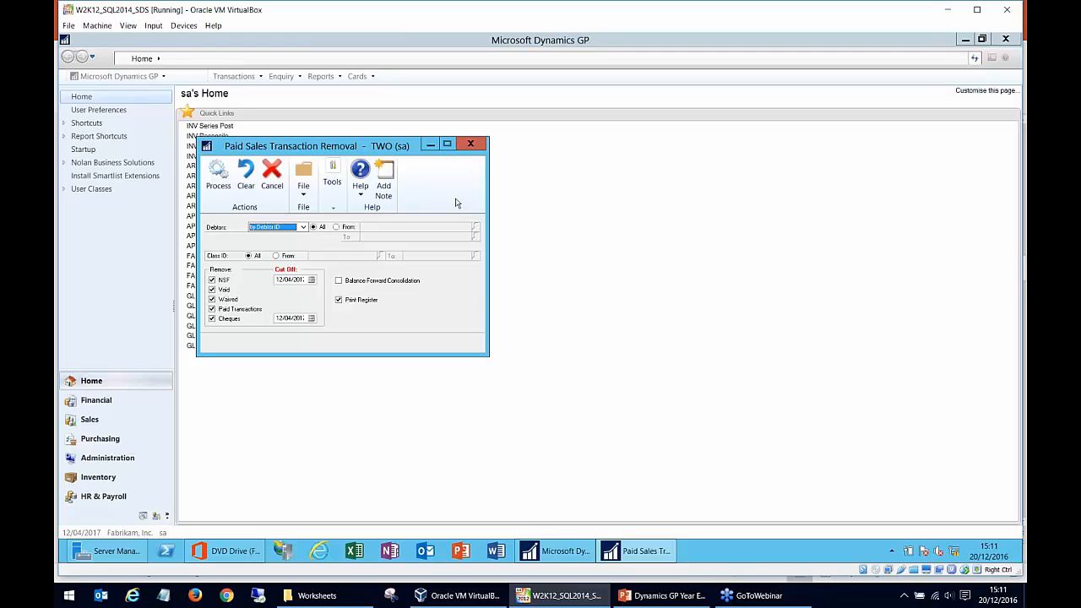
left_click(471, 143)
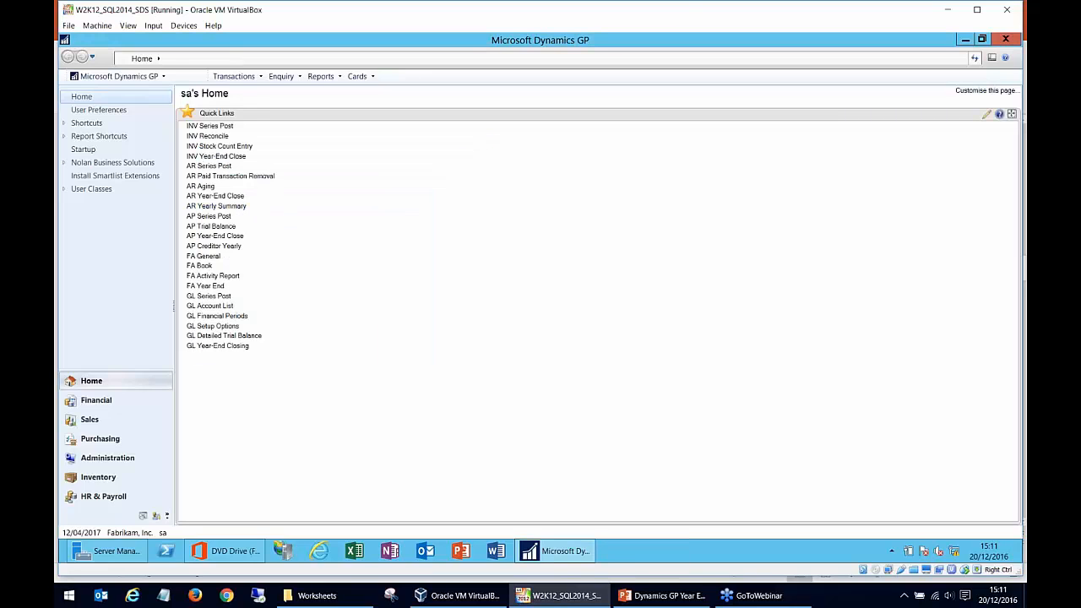
left_click(202, 187)
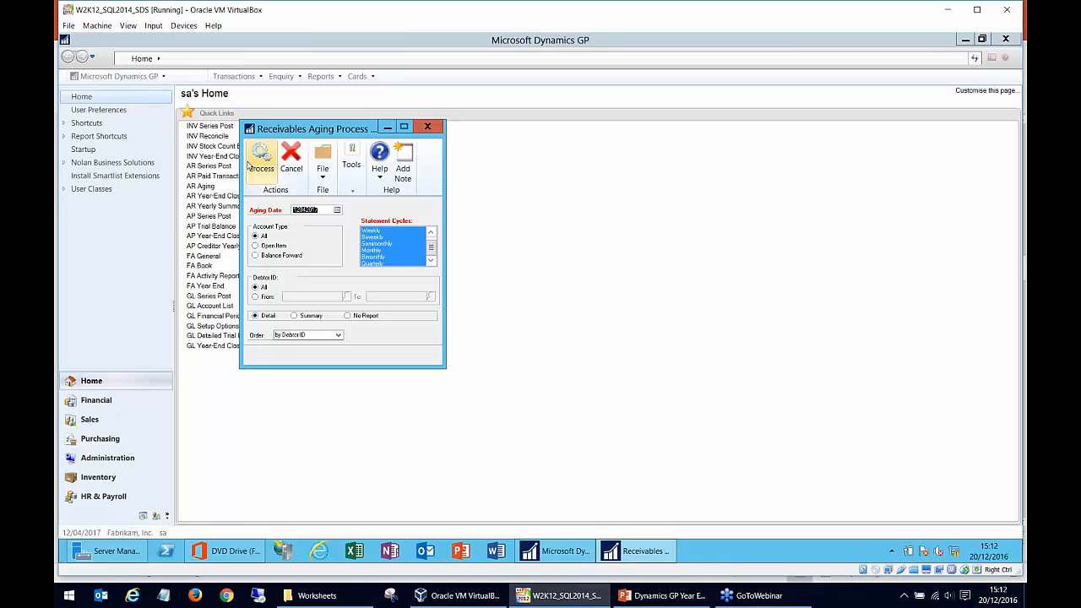
left_click(438, 128)
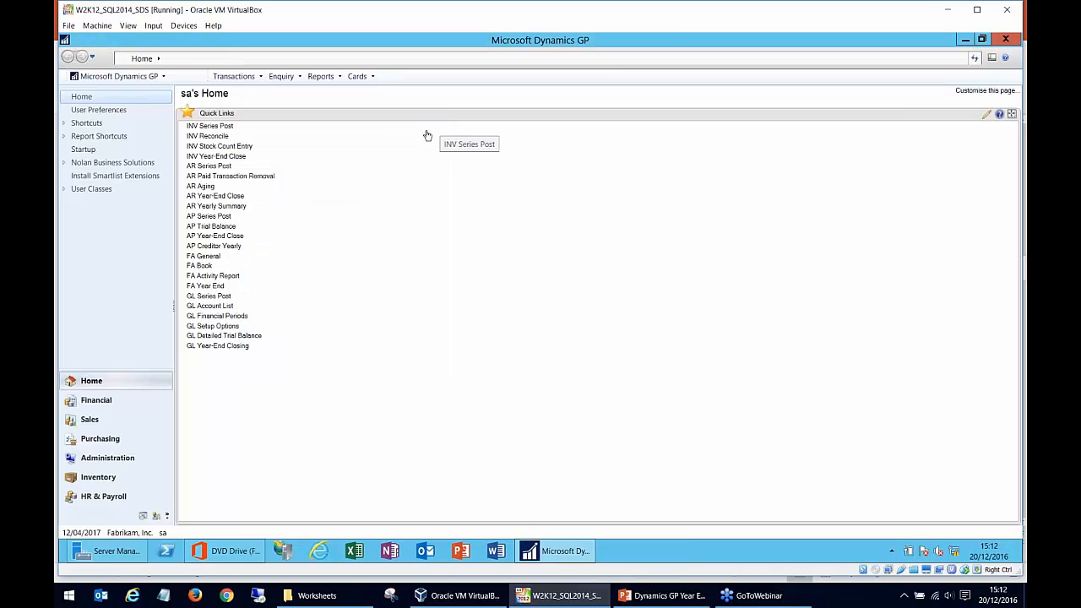
View the receivables year-end closing options without processing, and browse the yearly summaries of the first two debtors.
left_click(240, 200)
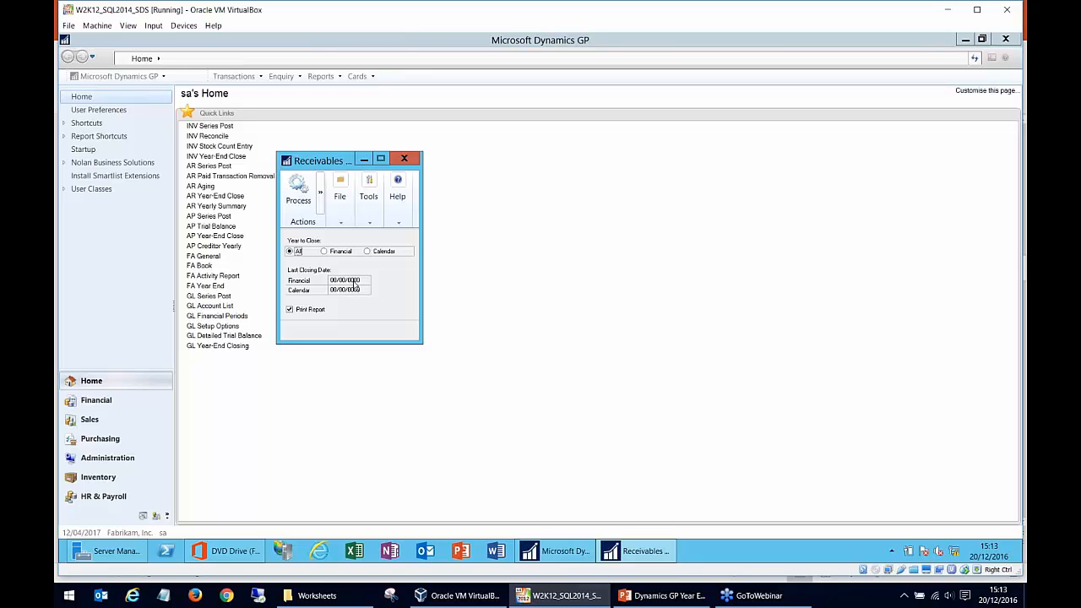
left_click(405, 160)
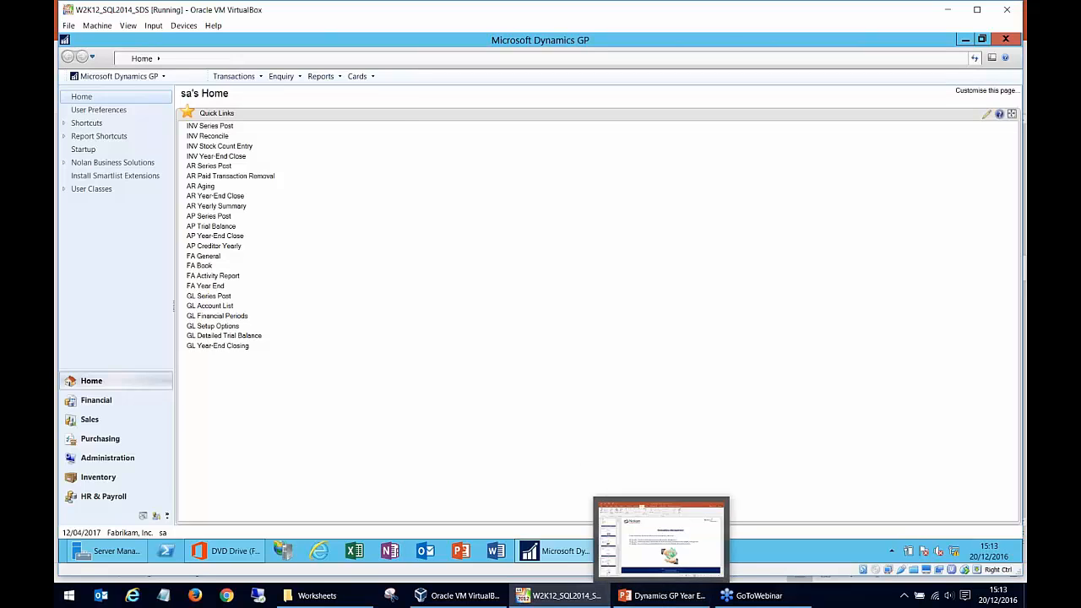
left_click(216, 206)
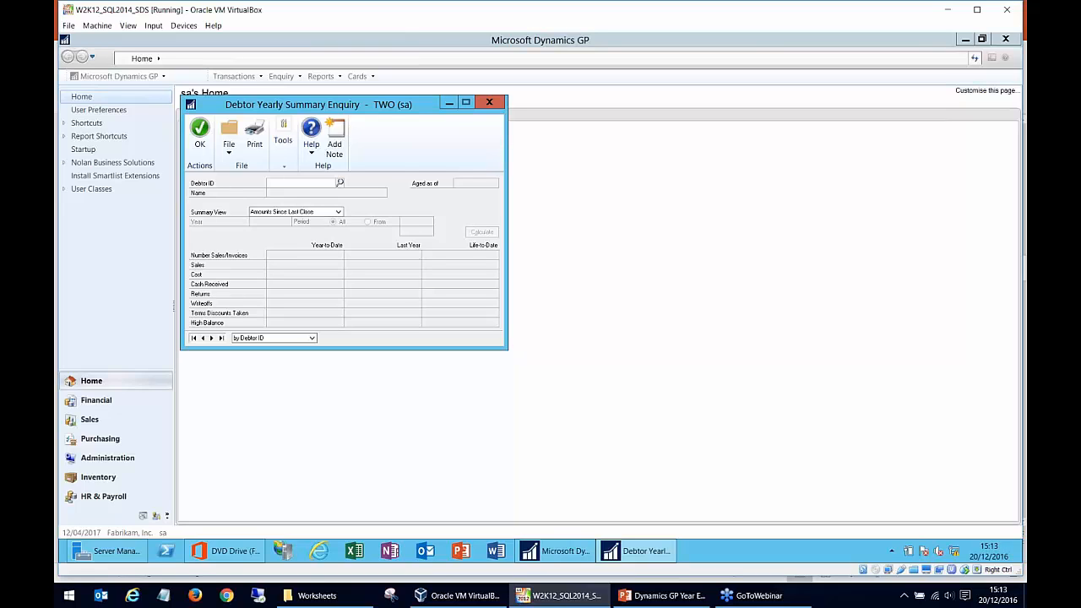
left_click(211, 337)
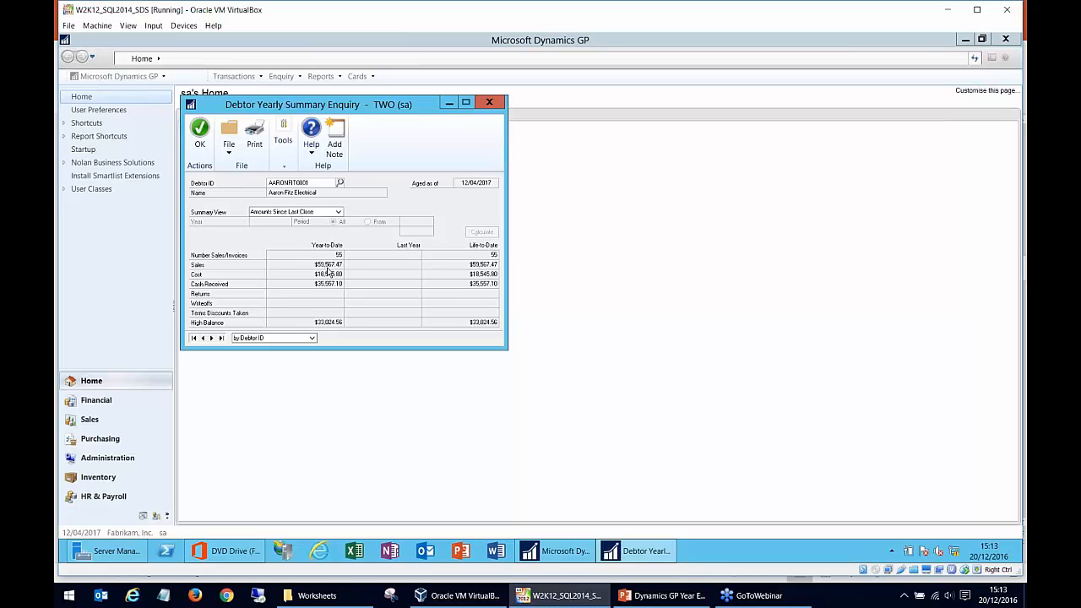
left_click(211, 338)
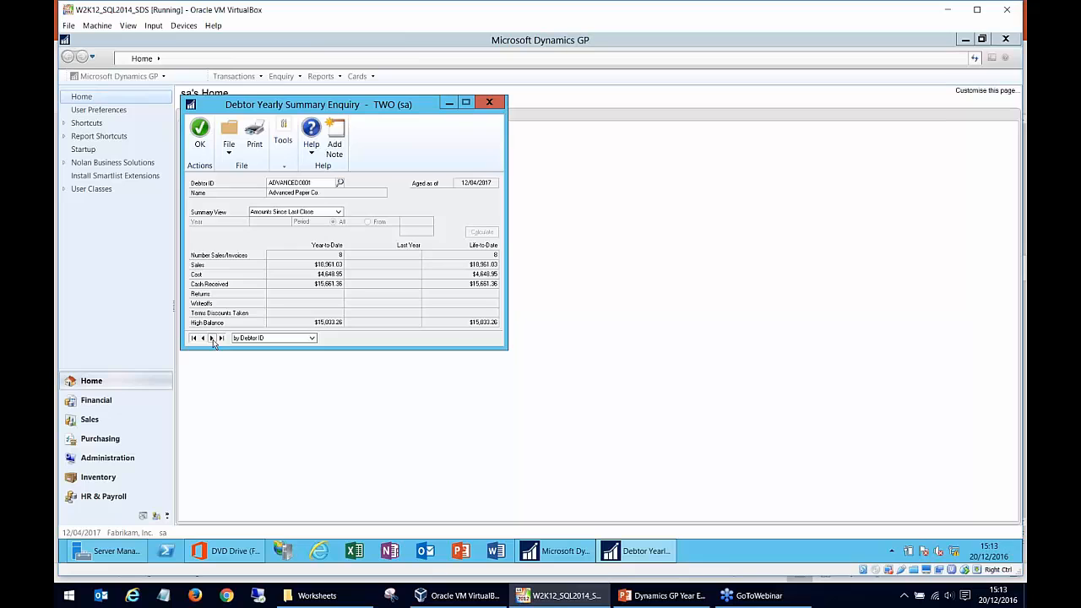
left_click(488, 103)
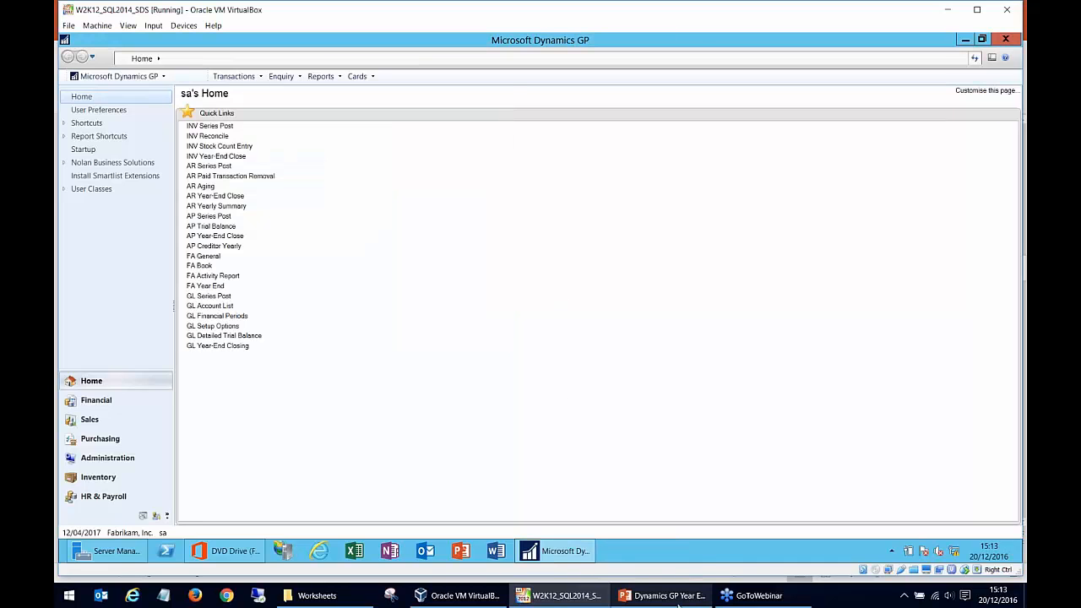
Switch to the PowerPoint presentation, start the slide show from the current slide and advance to the Payables Management slide.
left_click(667, 595)
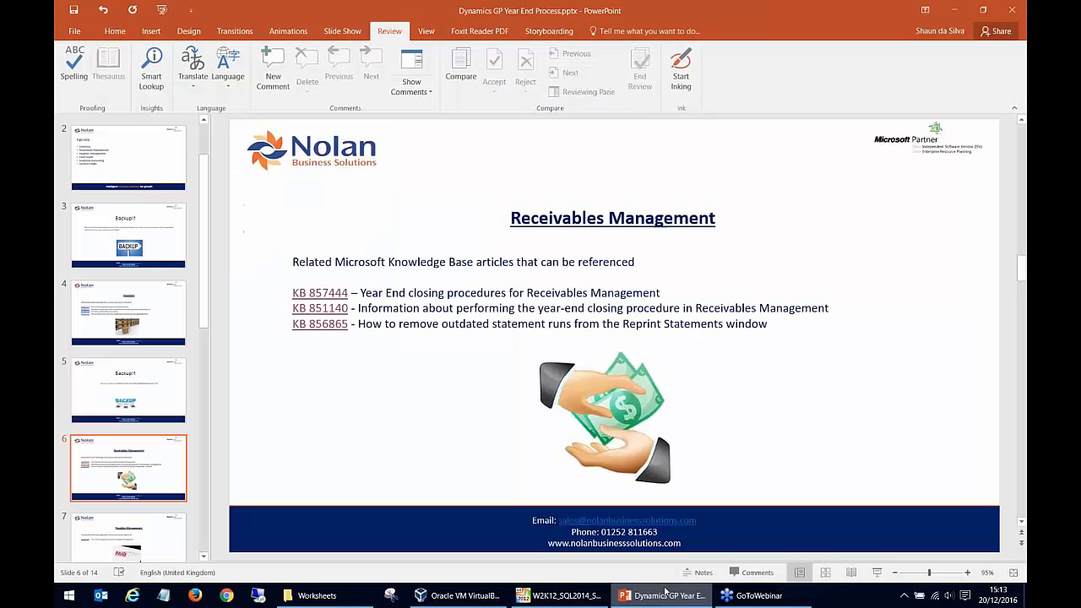
left_click(876, 573)
key("Right")
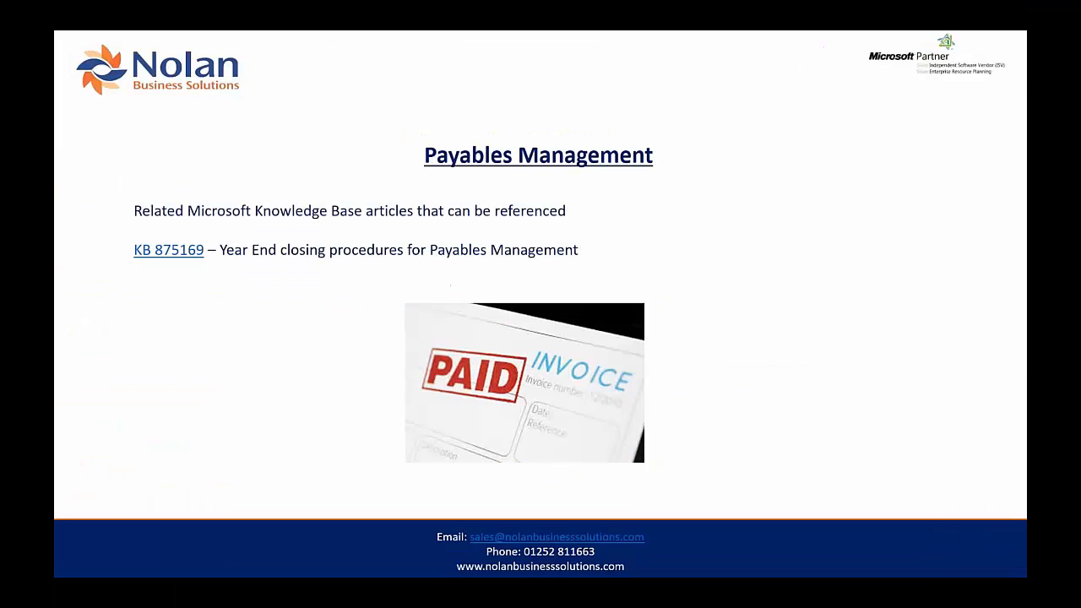
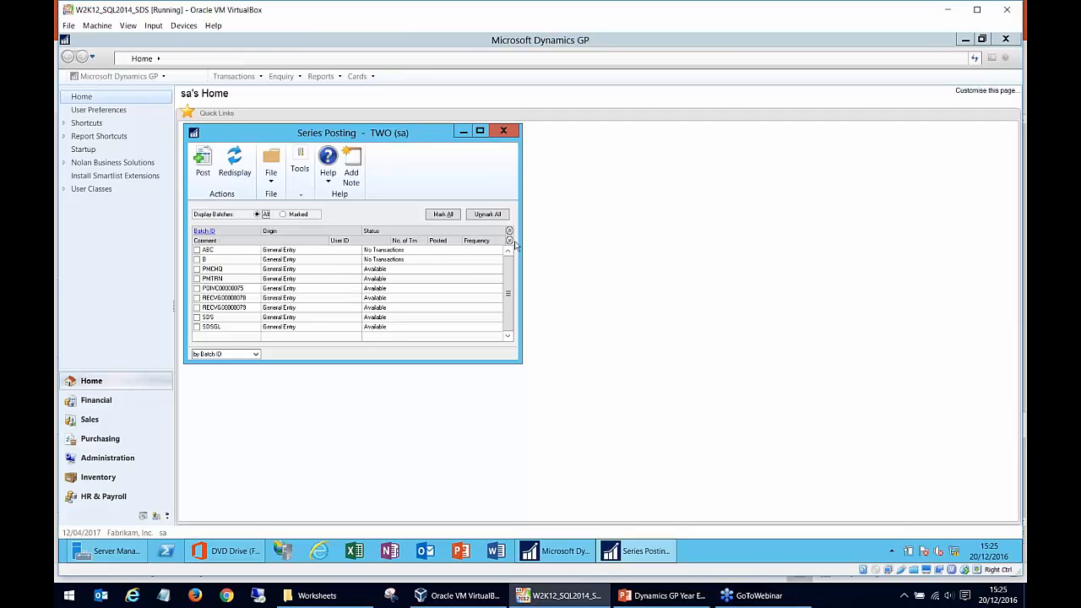
Expand the general ledger Series Posting list to review every batch's comment and transaction details, and close the window.
left_click(509, 241)
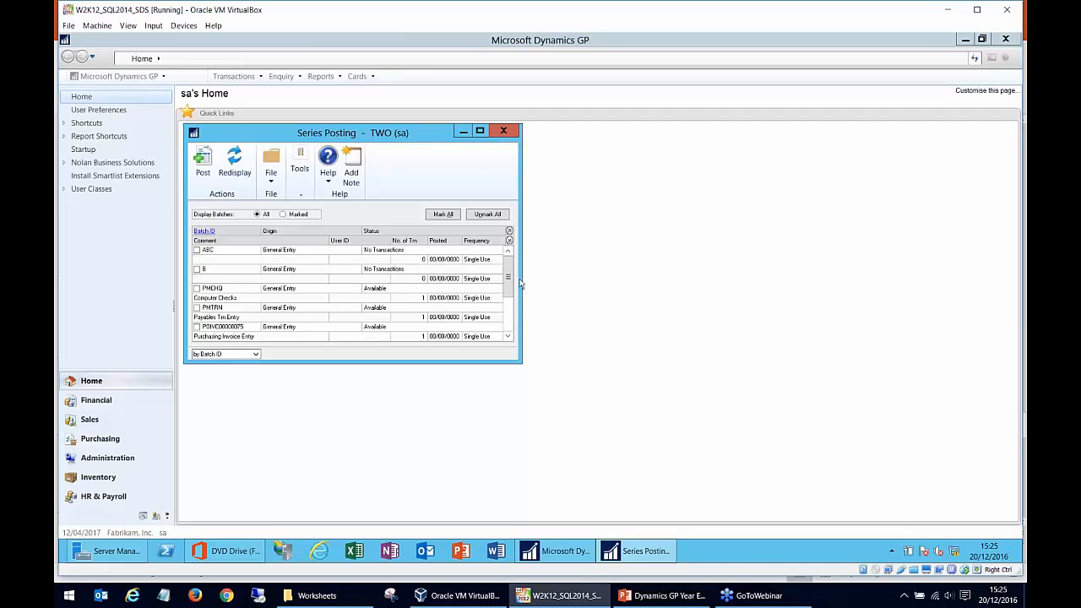
left_click(509, 324)
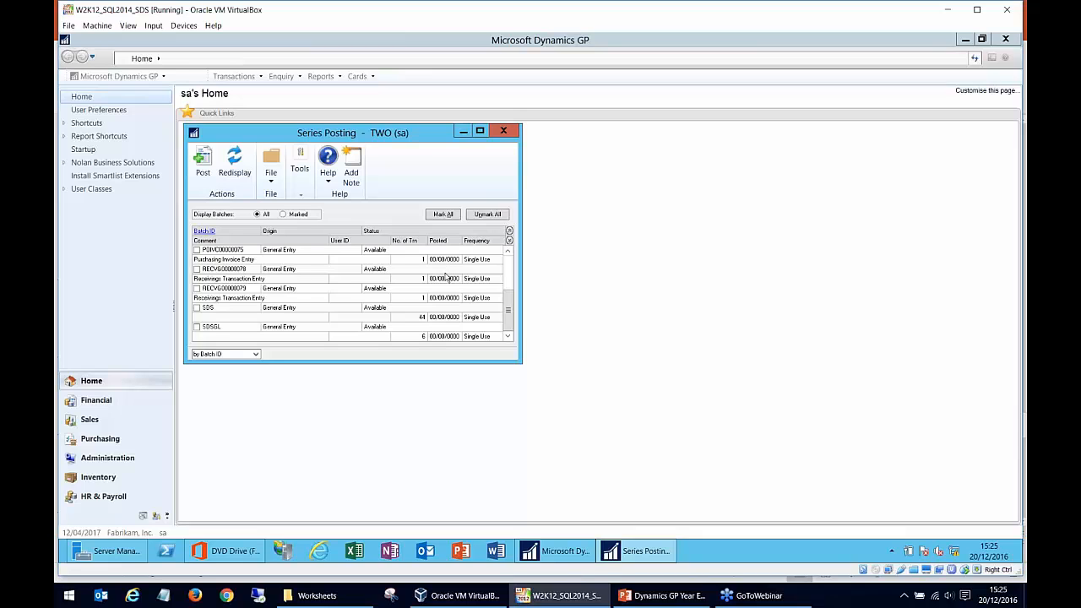
left_click(503, 133)
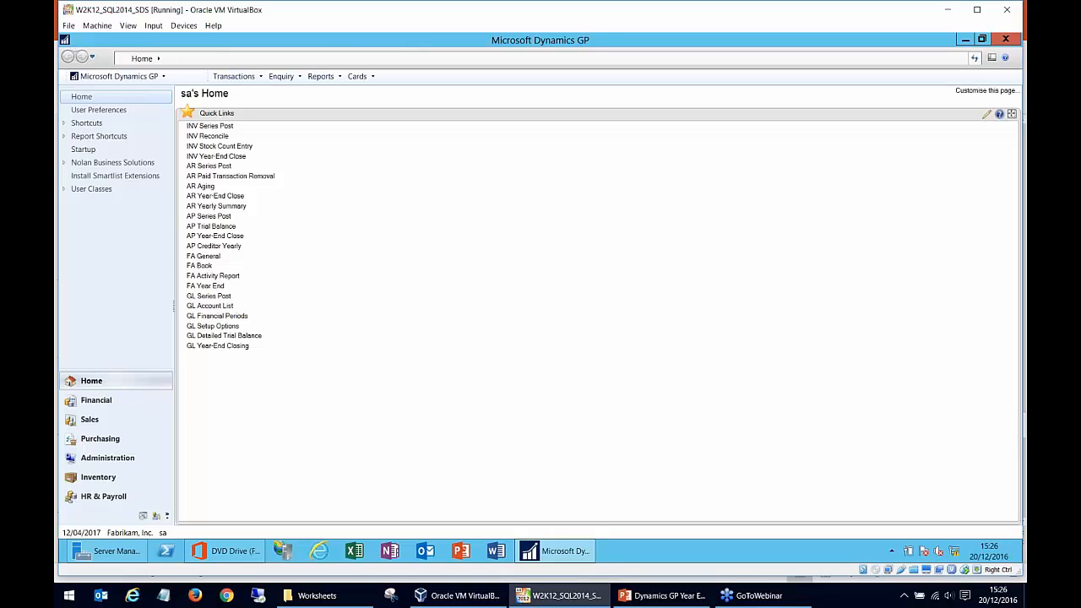
View the report types available in the general ledger Chart of Accounts Report window, and close it without printing.
left_click(226, 306)
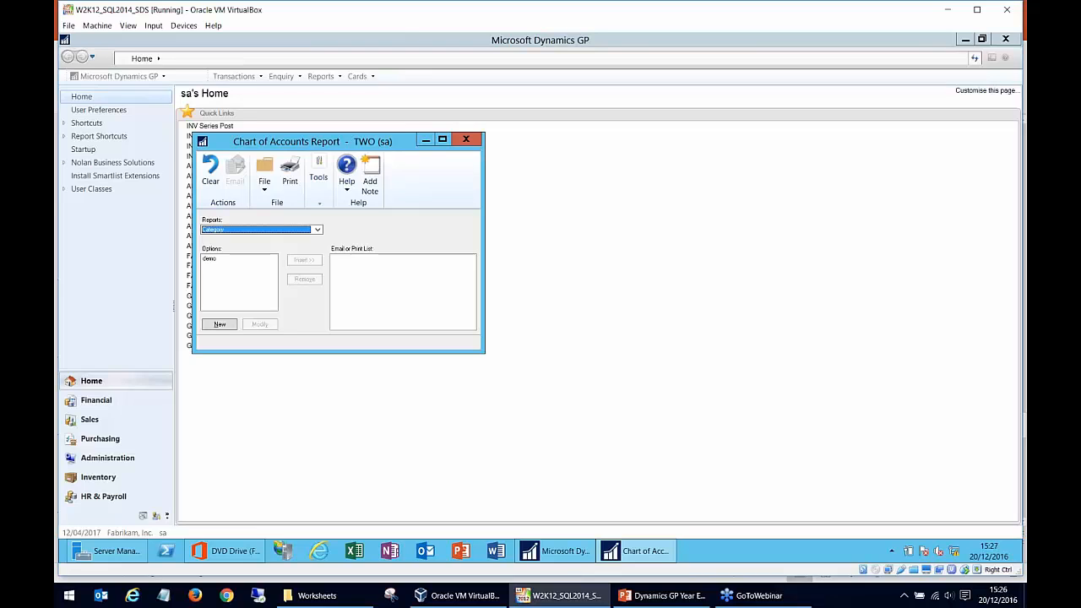
left_click(228, 233)
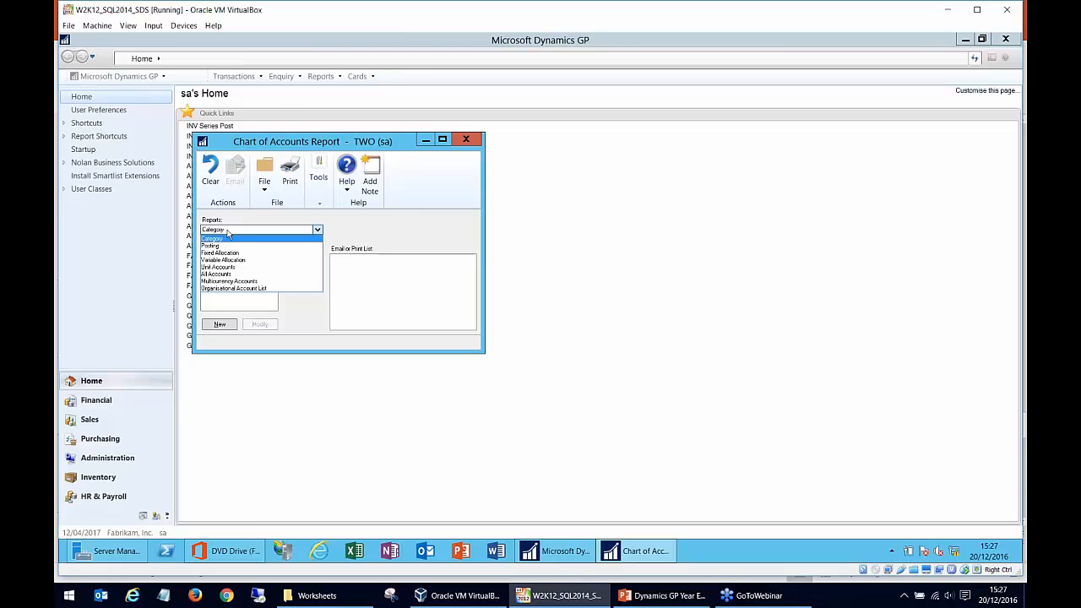
left_click(280, 139)
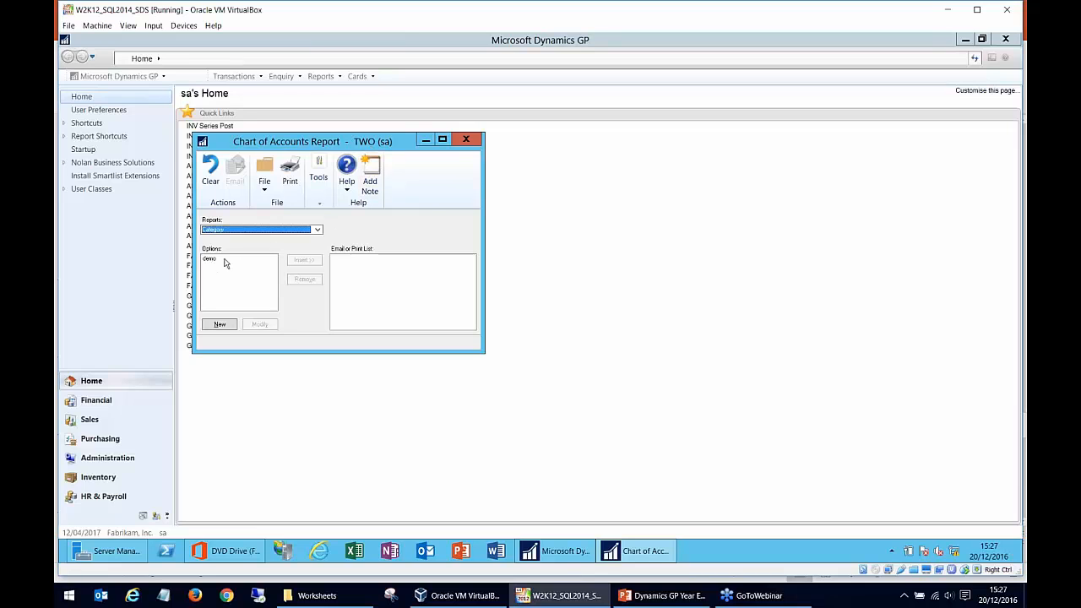
left_click(466, 139)
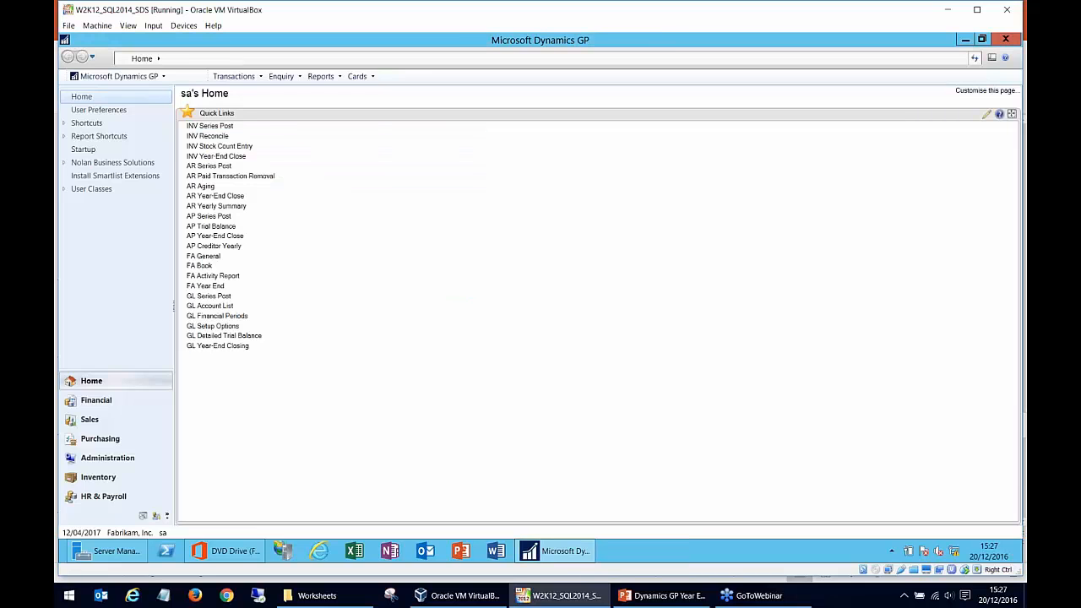
List the financial accounts in SmartList, sort them by posting type to review down to the Profit and Loss accounts, and close SmartList.
left_click(135, 77)
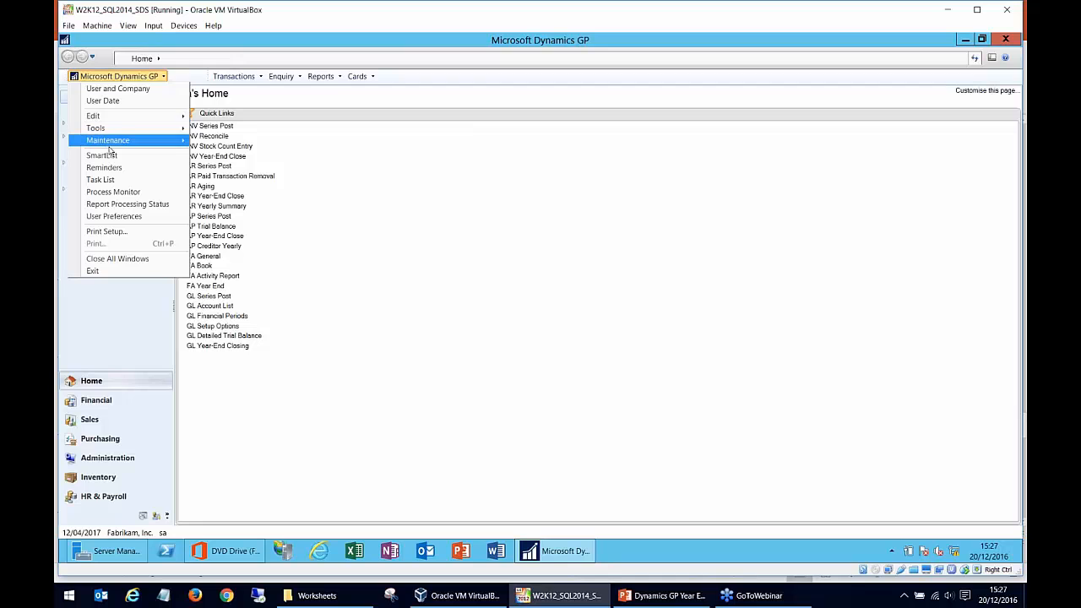
left_click(103, 156)
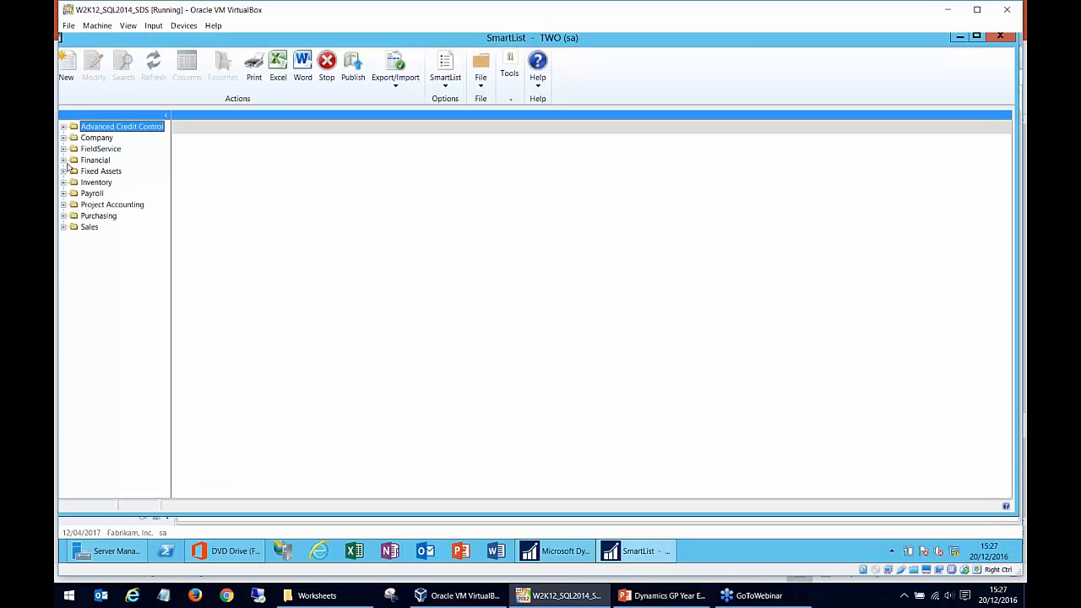
left_click(63, 160)
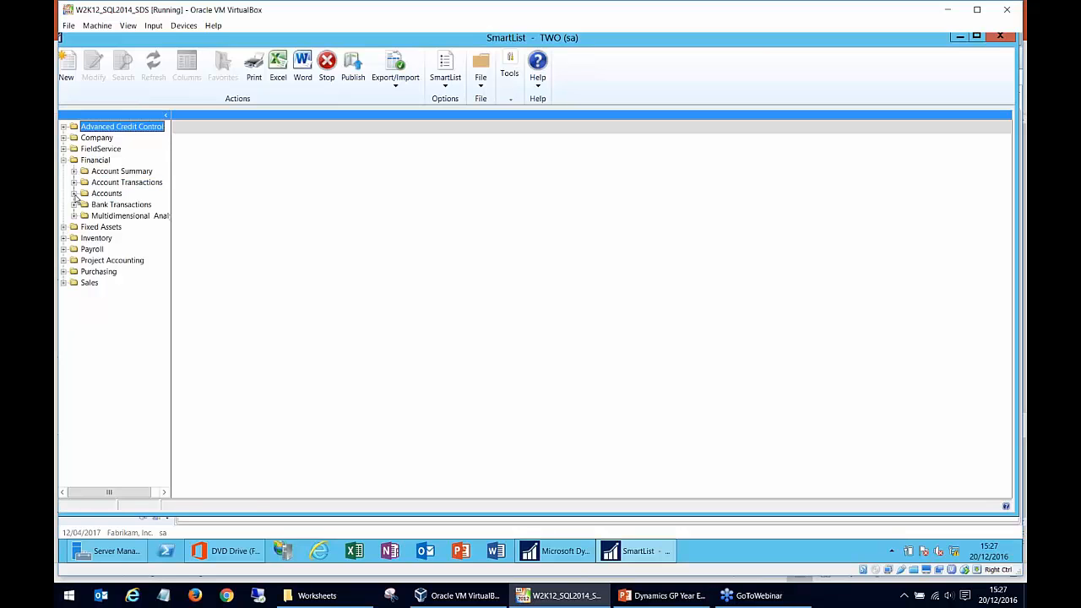
left_click(103, 193)
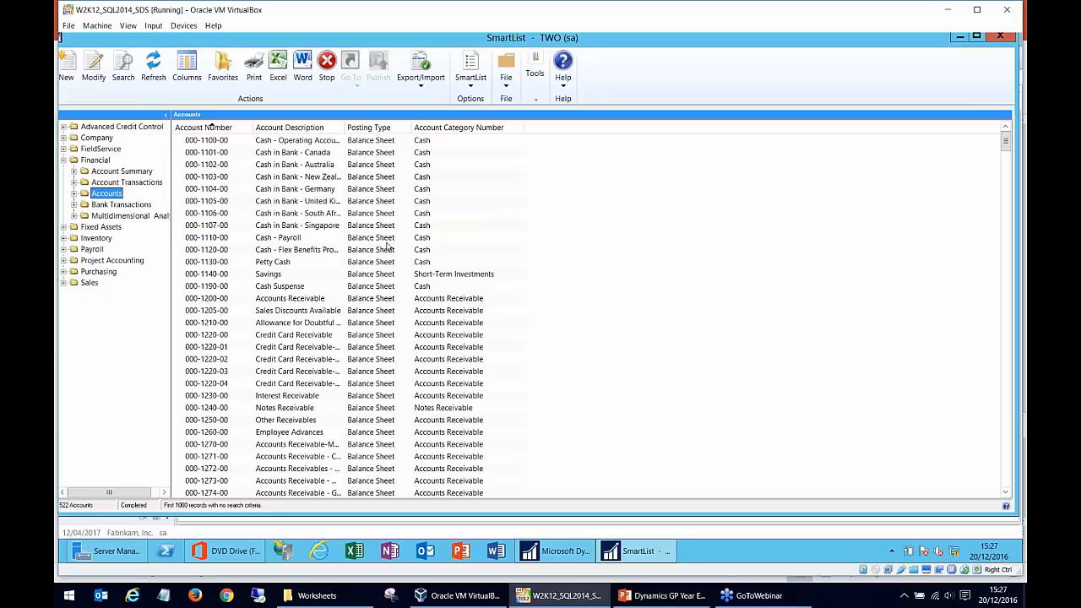
left_click(372, 130)
left_click_drag(1005, 141, 1012, 378)
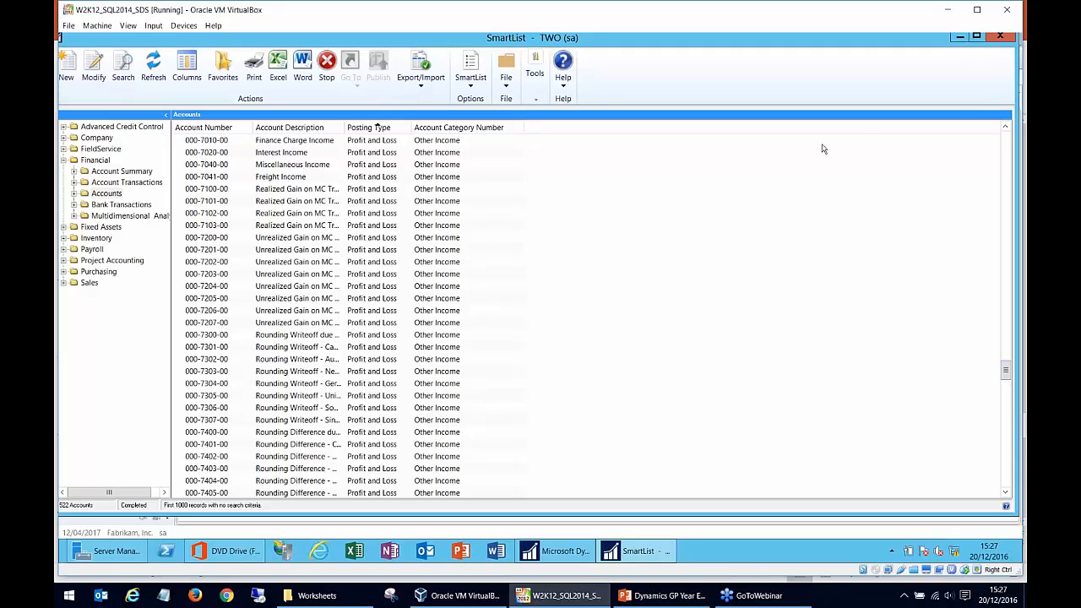
left_click(1002, 40)
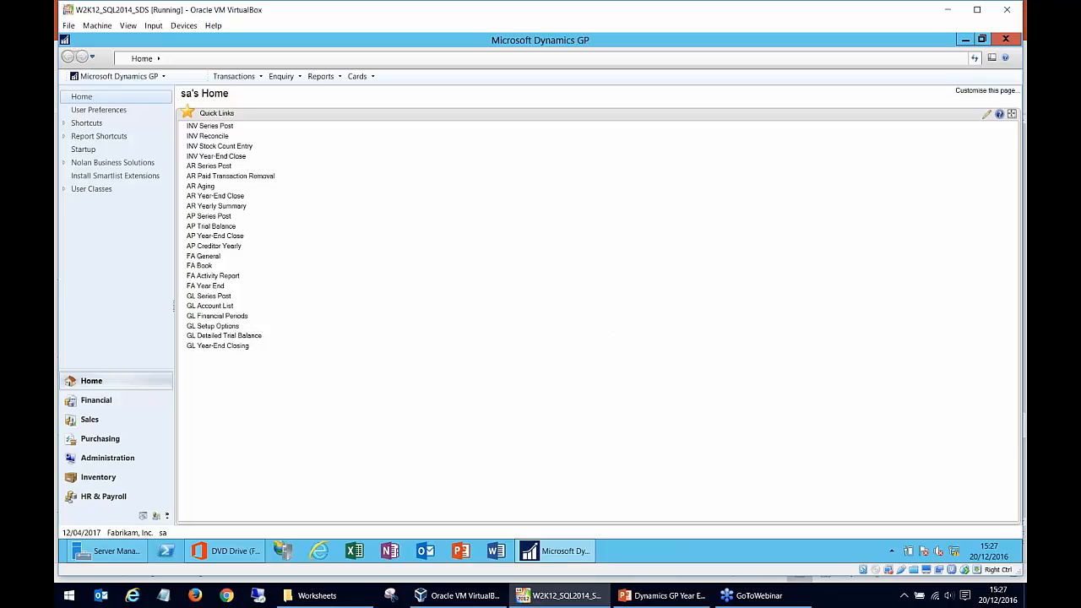
Review the 2017 periods and the list of available years in Financial Periods Setup, and close the window without changes.
left_click(221, 316)
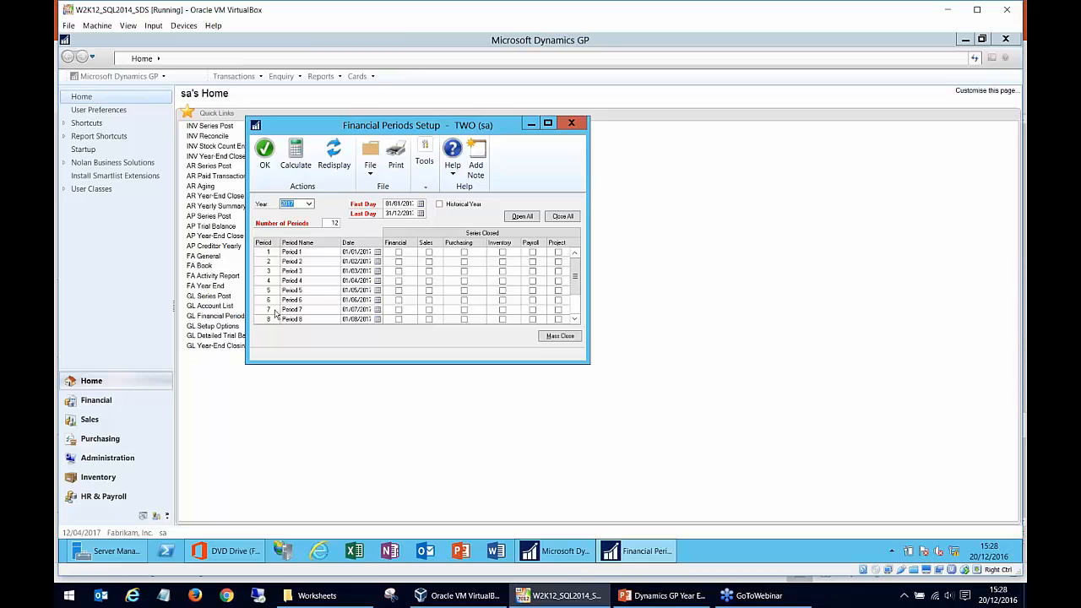
left_click(309, 204)
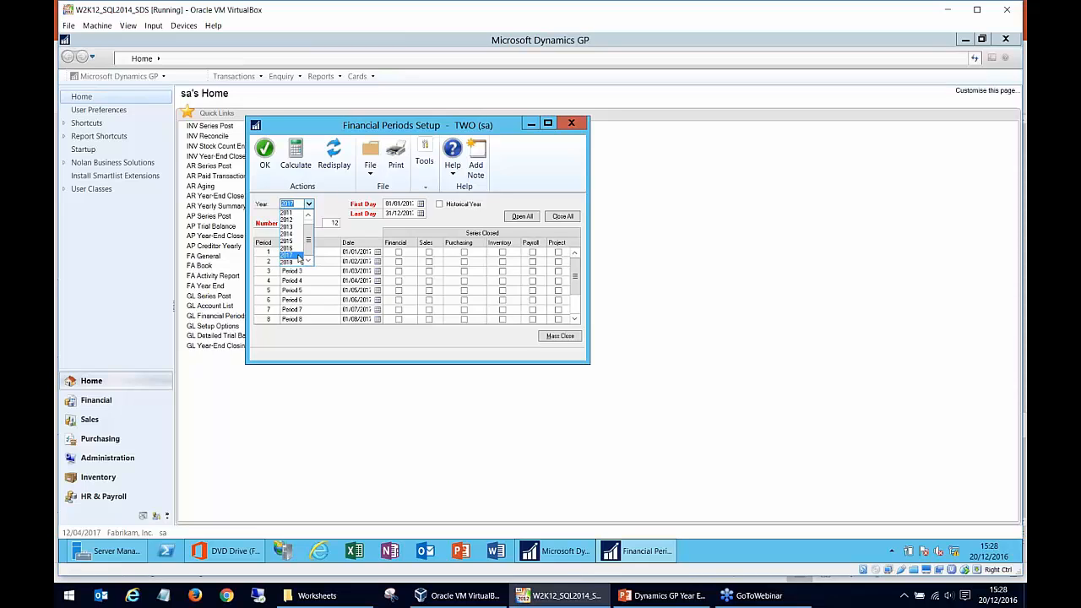
left_click(318, 219)
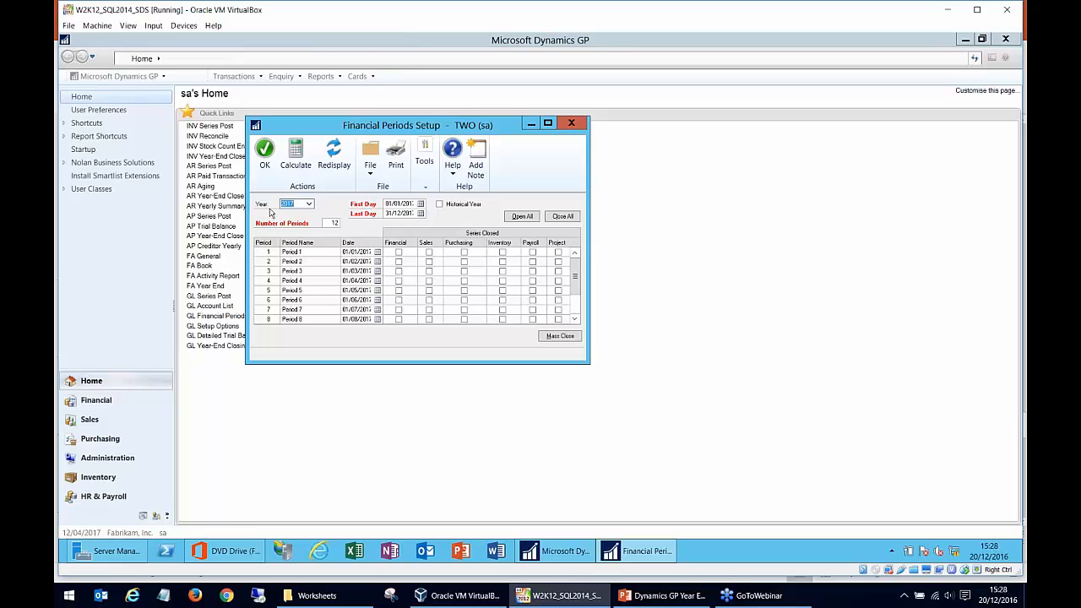
left_click(364, 262)
left_click(302, 204)
left_click(309, 203)
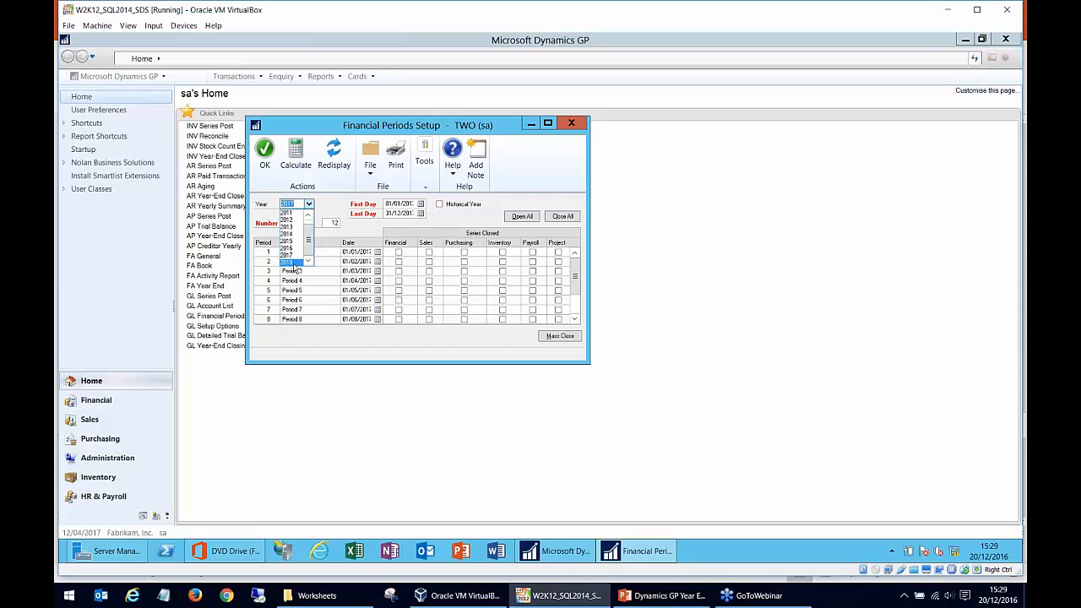
left_click(329, 218)
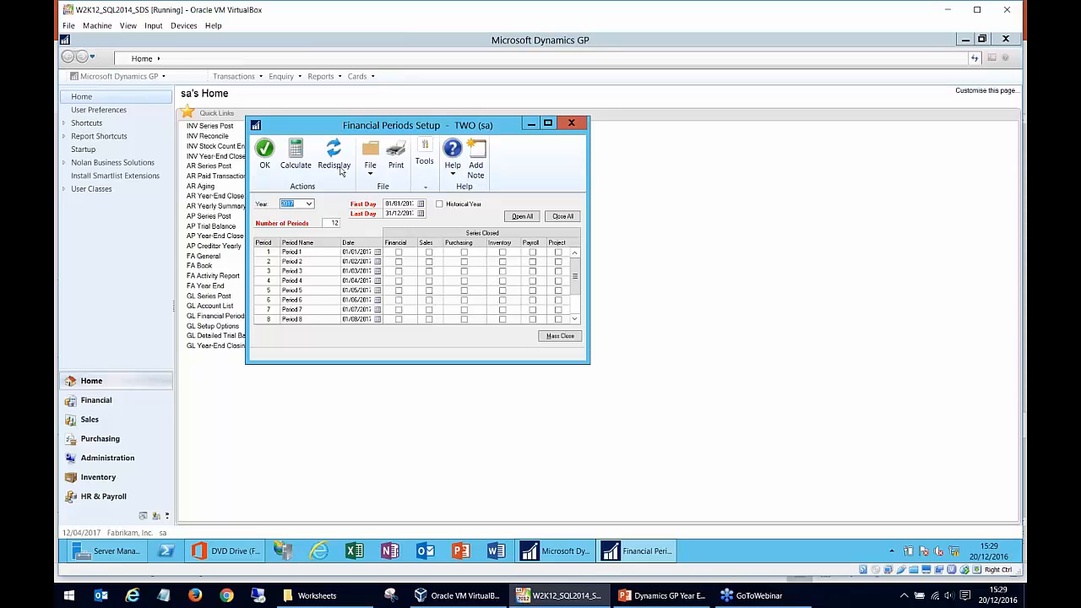
left_click(572, 126)
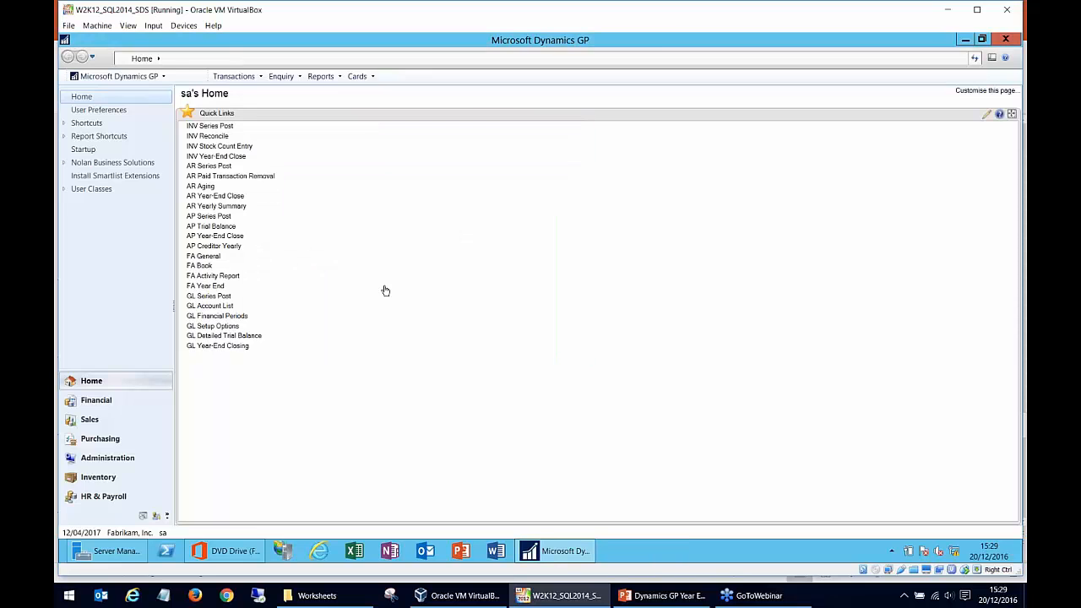
View the General Ledger Setup options and the detailed Trial Balance Report options, closing both windows without changes.
left_click(227, 327)
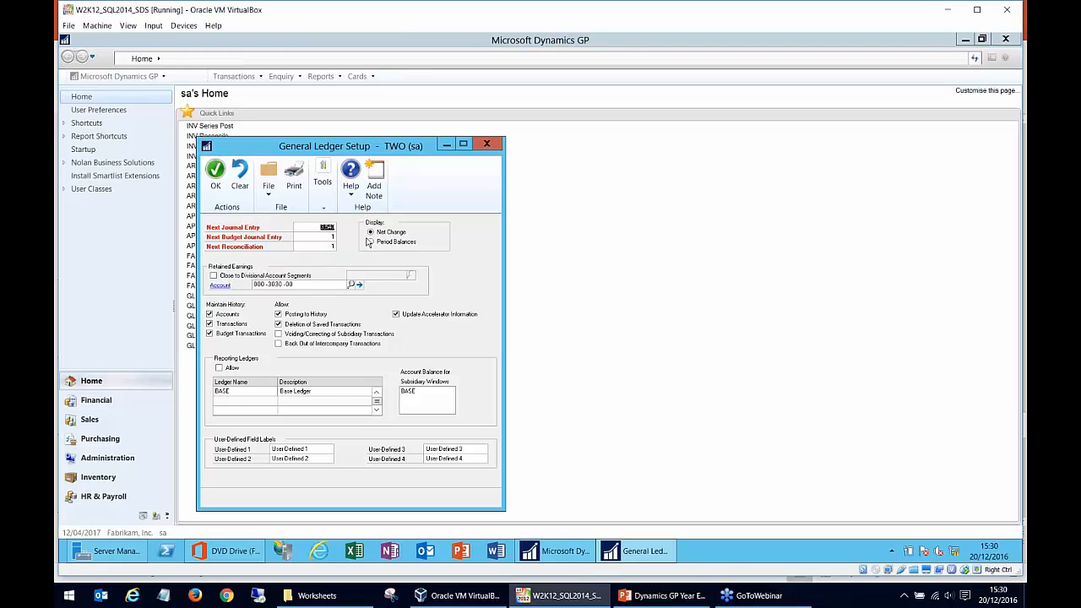
left_click(486, 145)
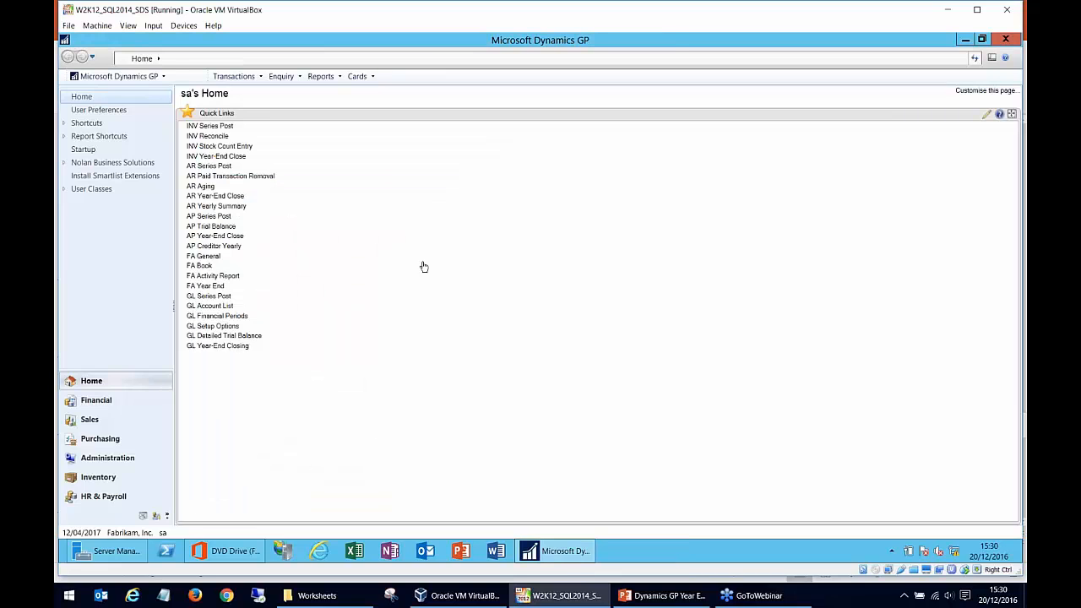
left_click(250, 337)
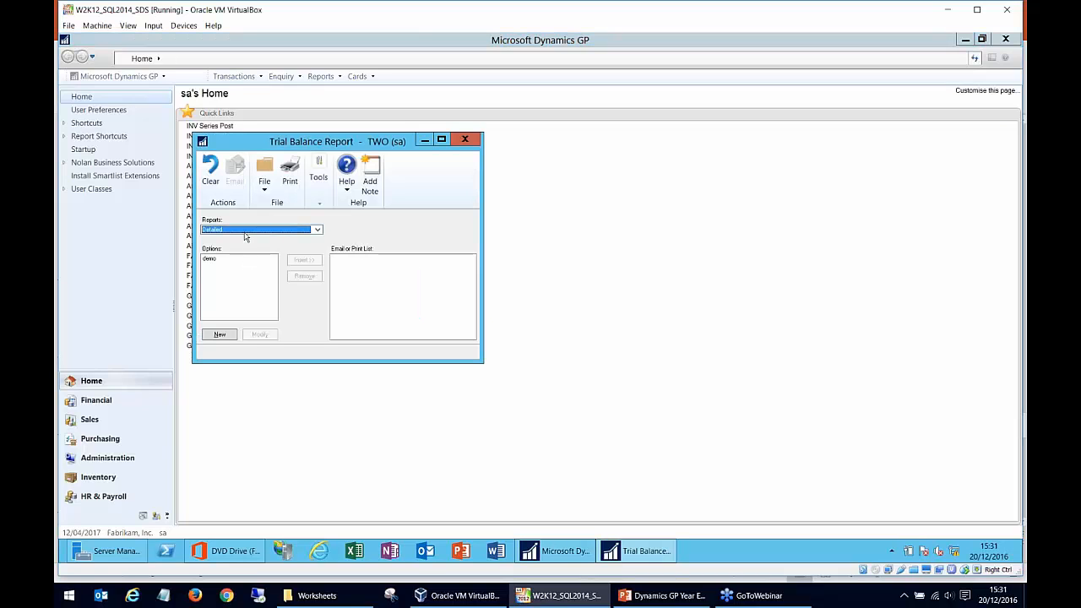
left_click(244, 230)
left_click(464, 139)
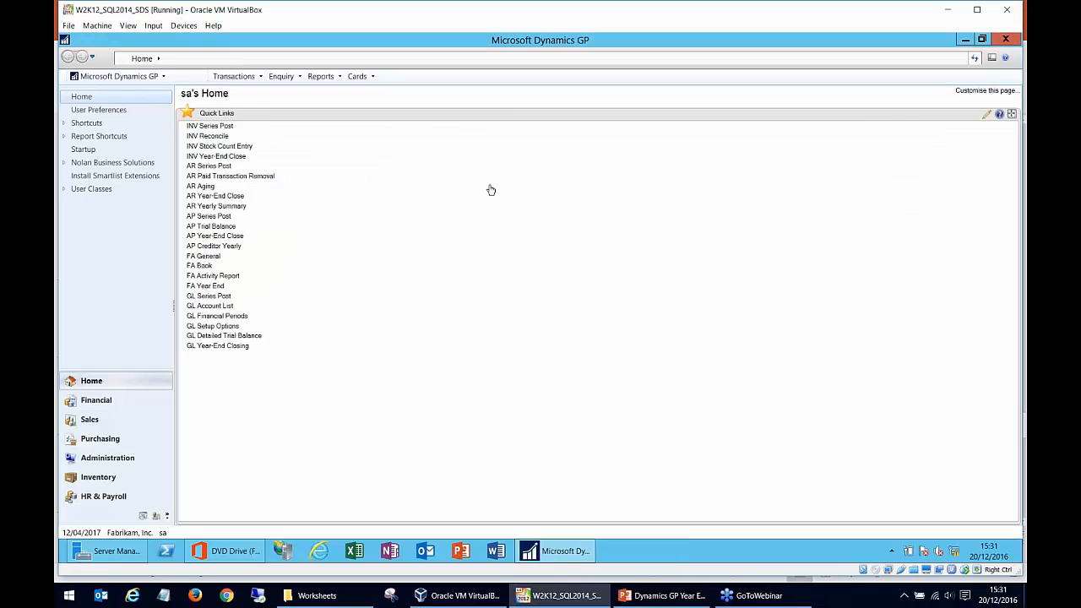
In the general ledger Year-End Closing window, enable Maintain Inactive Accounts for accounts With Budget Amounts, leaving Remove Unused Segment Numbers off.
left_click(233, 347)
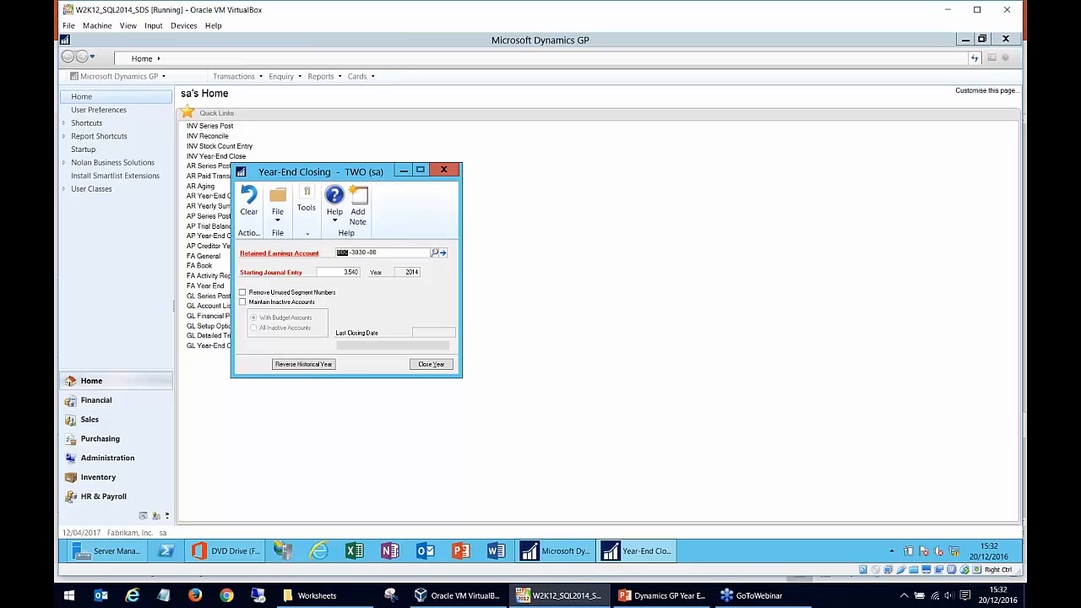
double_click(361, 252)
left_click(340, 271)
left_click(313, 293)
left_click(314, 293)
left_click(313, 296)
left_click(313, 305)
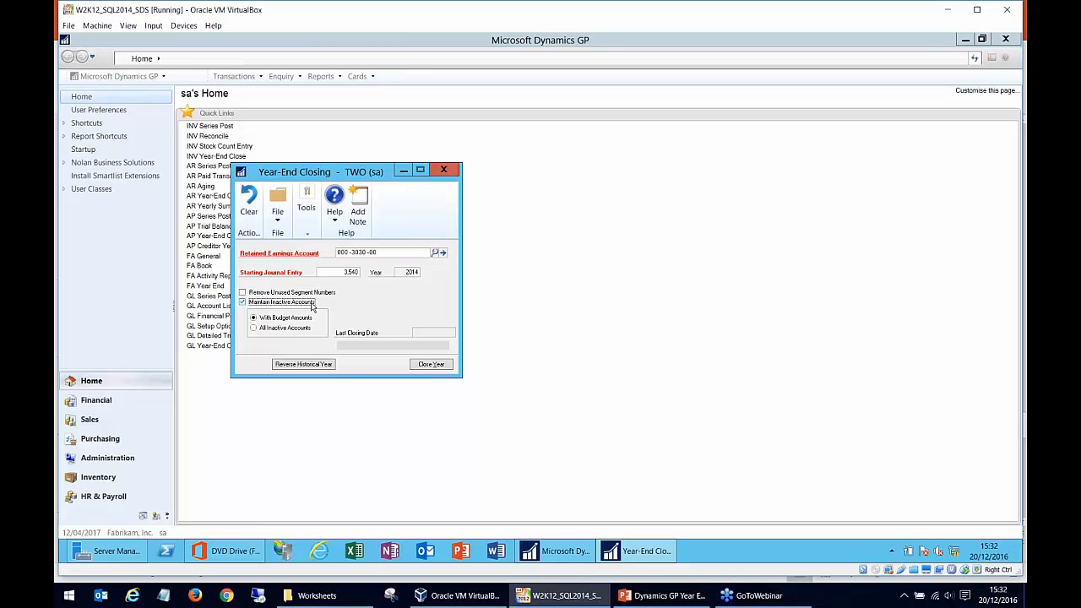
left_click(298, 333)
left_click(299, 320)
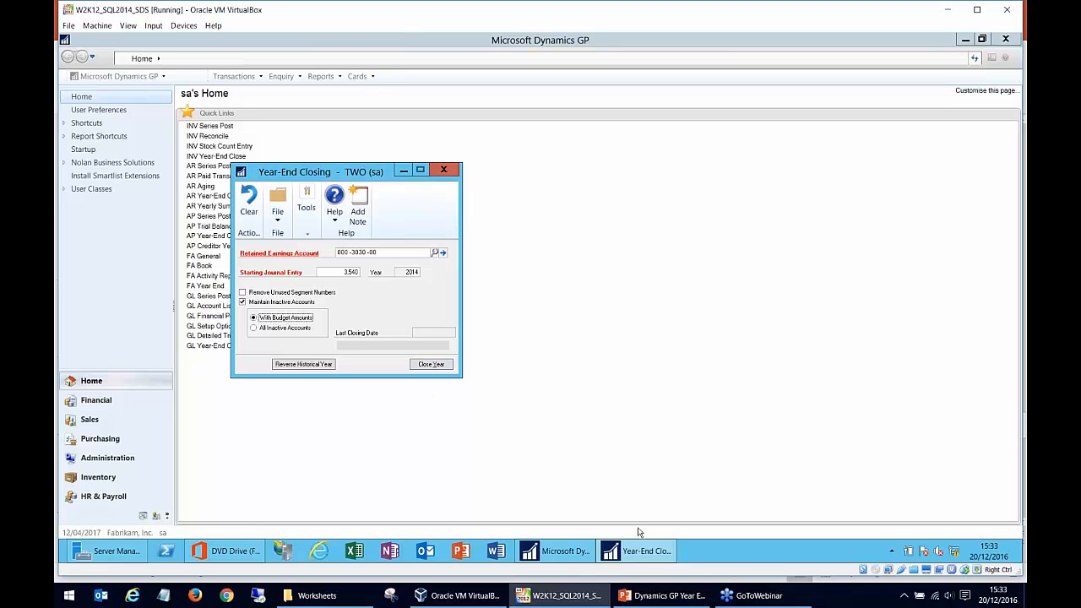
Switch to the PowerPoint presentation, start the slide show from the General Ledger slide and advance to the final Backup slide.
left_click(672, 602)
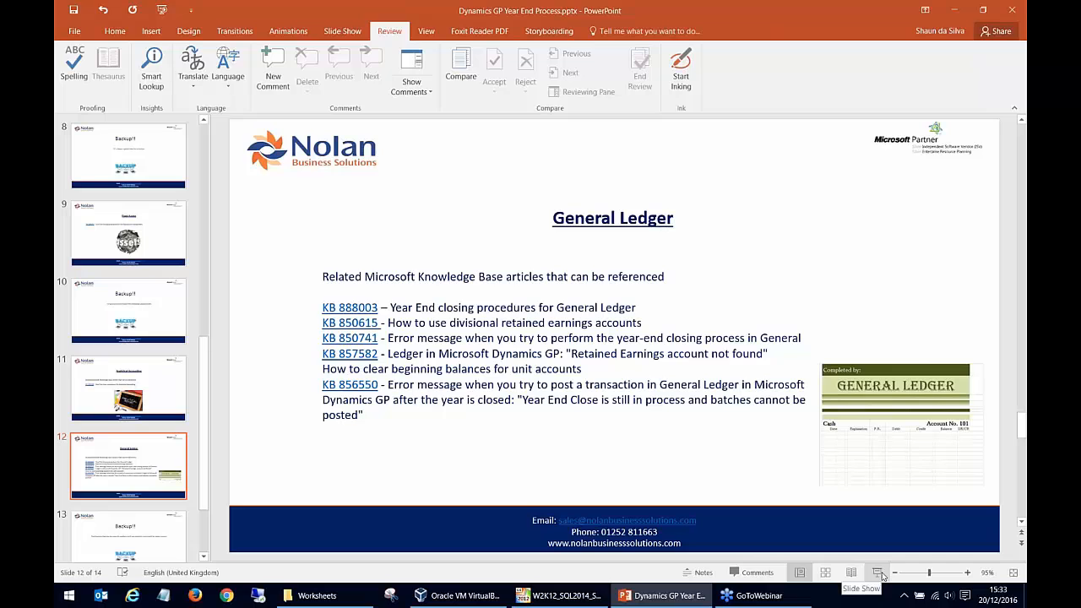
left_click(878, 572)
key("Right")
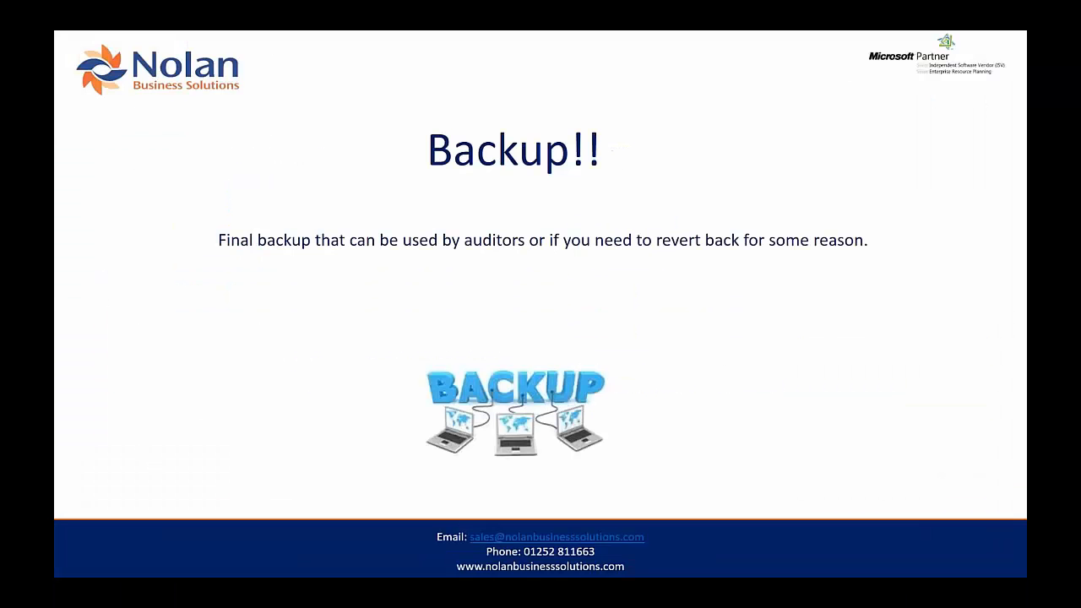